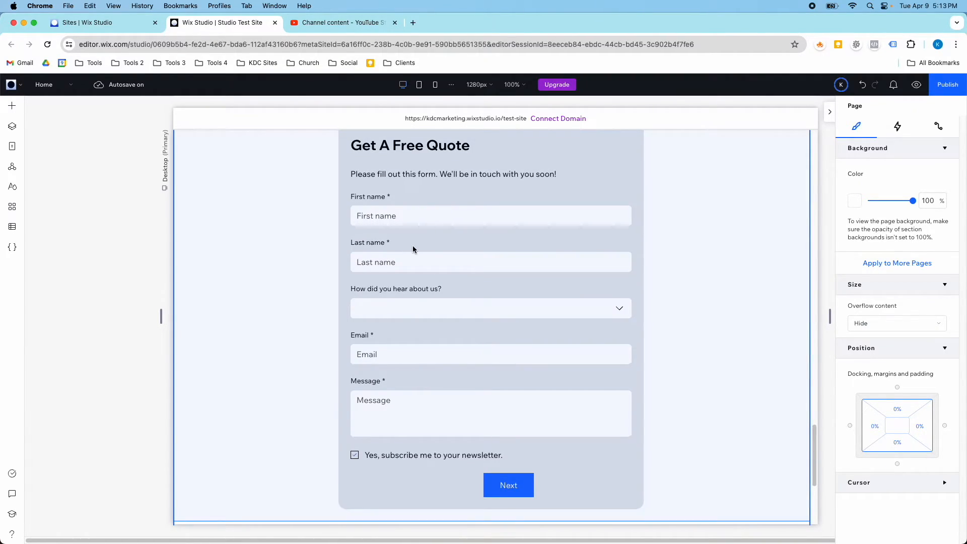
Insert a blank two-column section above the newsletter.
scroll(418, 249, up, 15)
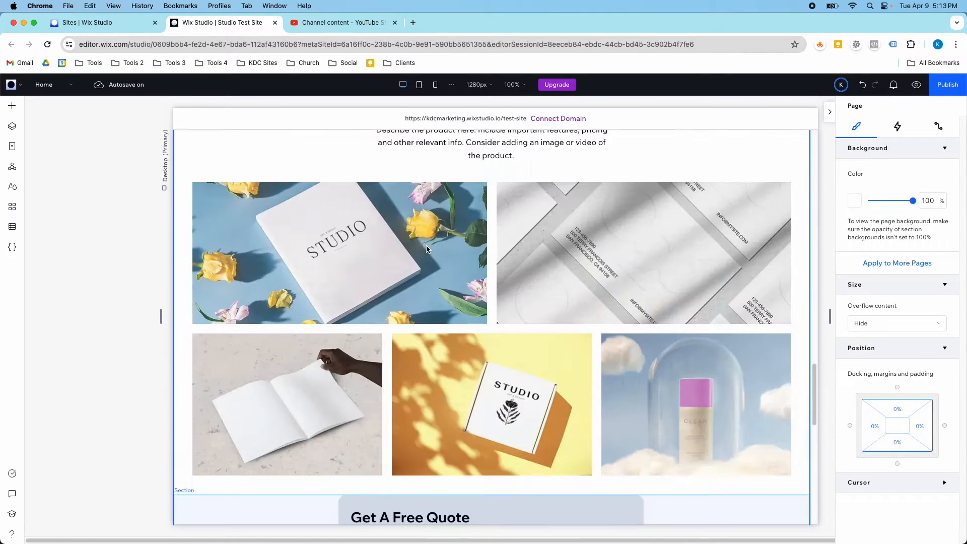
scroll(426, 249, down, 15)
scroll(453, 282, up, 5)
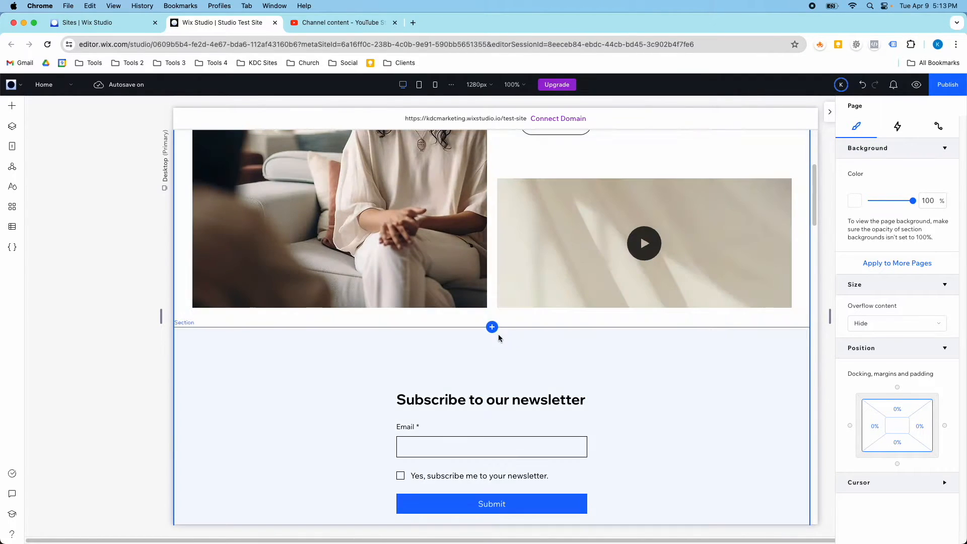
click(491, 328)
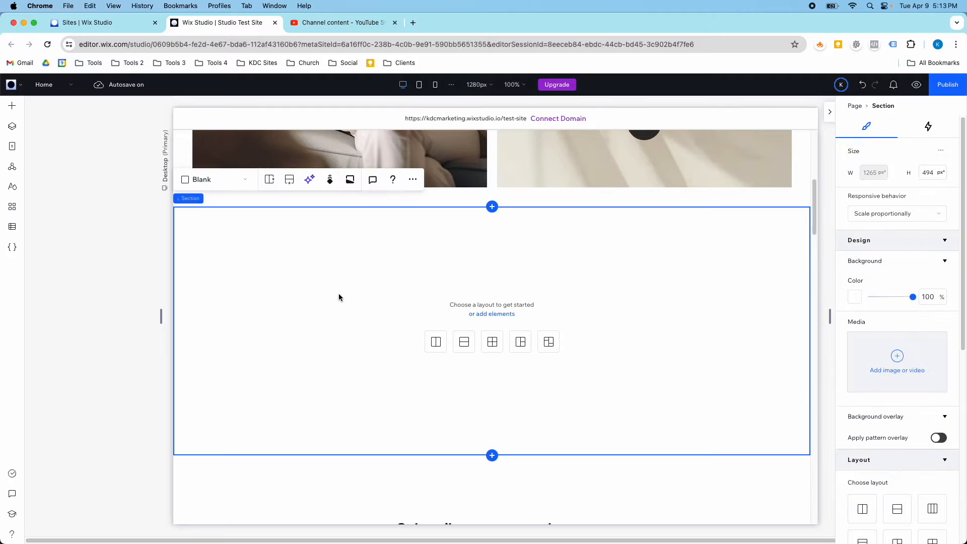
click(436, 342)
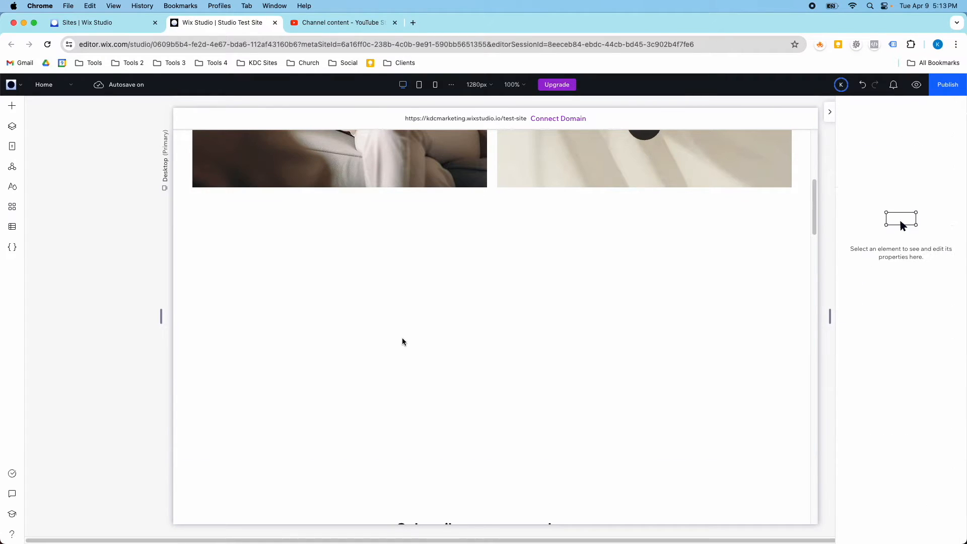
Start a new blank custom form from Add > Contact & Forms.
click(12, 105)
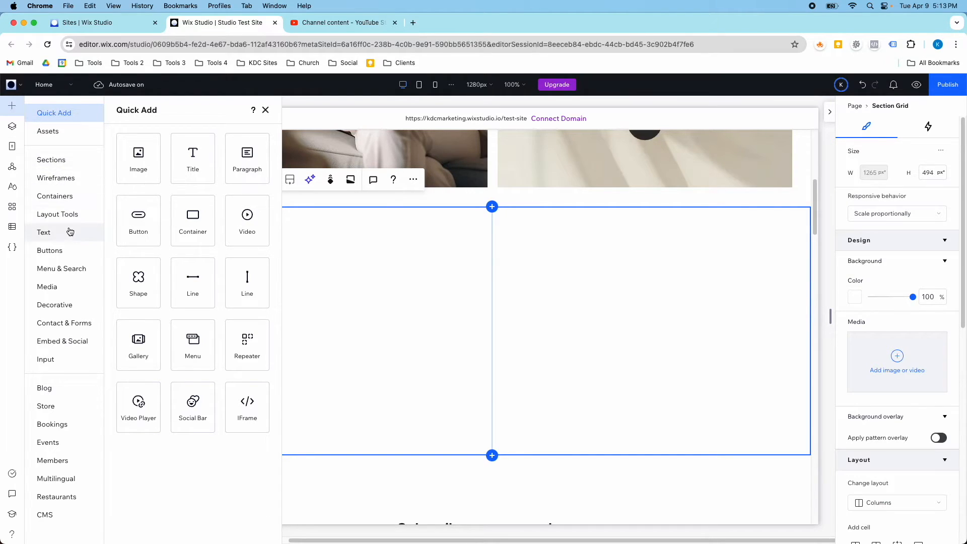
click(88, 322)
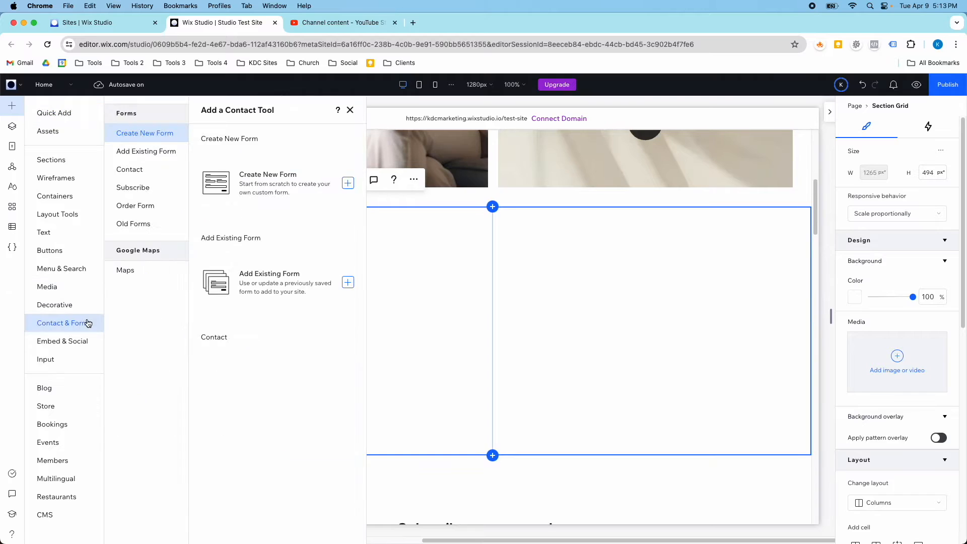
click(293, 190)
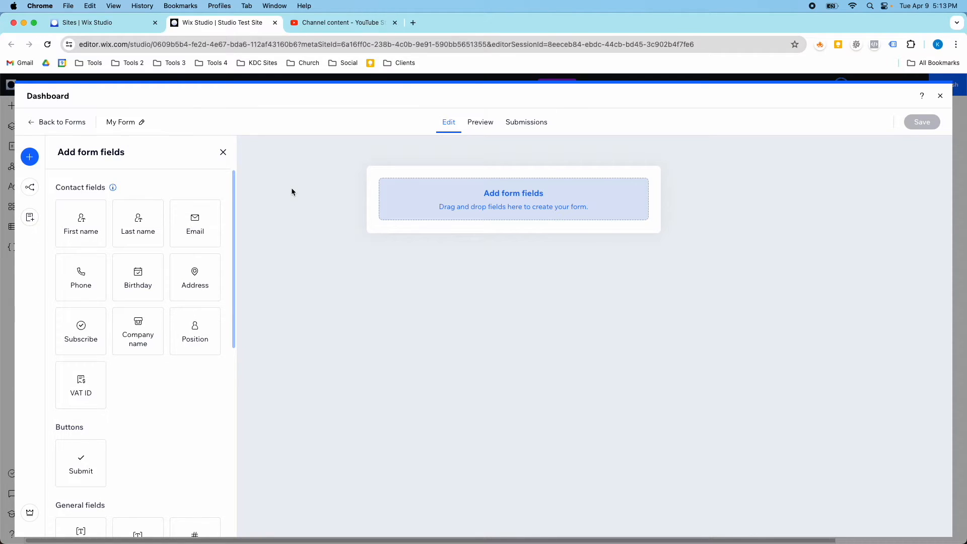
Drag First name, Last name, Email and a Submit button onto the form in order.
drag(82, 226, 437, 213)
drag(134, 229, 464, 222)
drag(201, 230, 449, 309)
scroll(97, 373, down, 5)
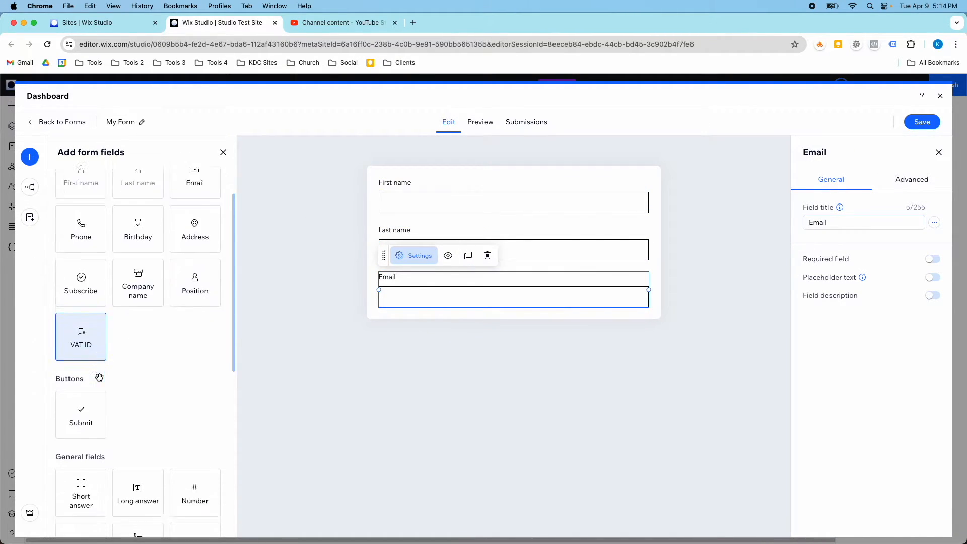
drag(94, 355, 509, 309)
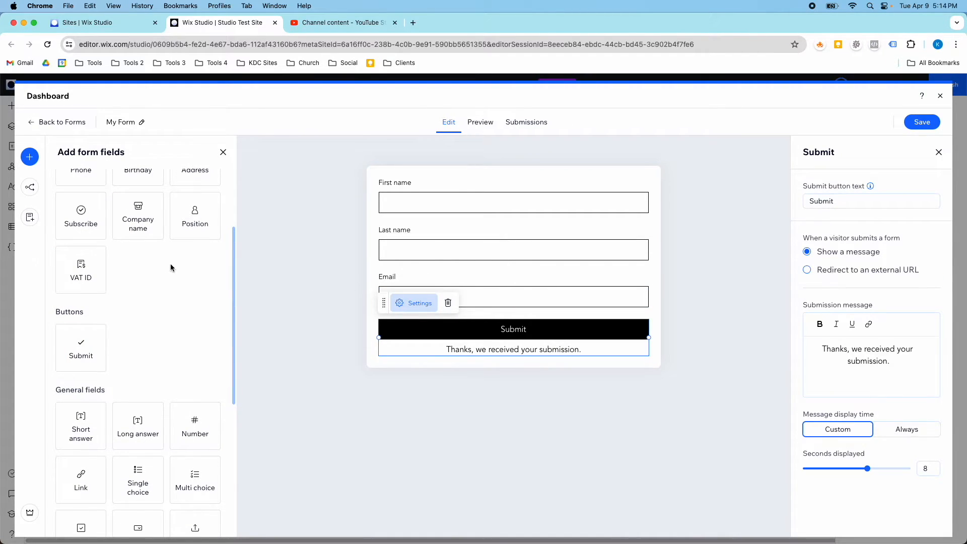
scroll(169, 267, up, 5)
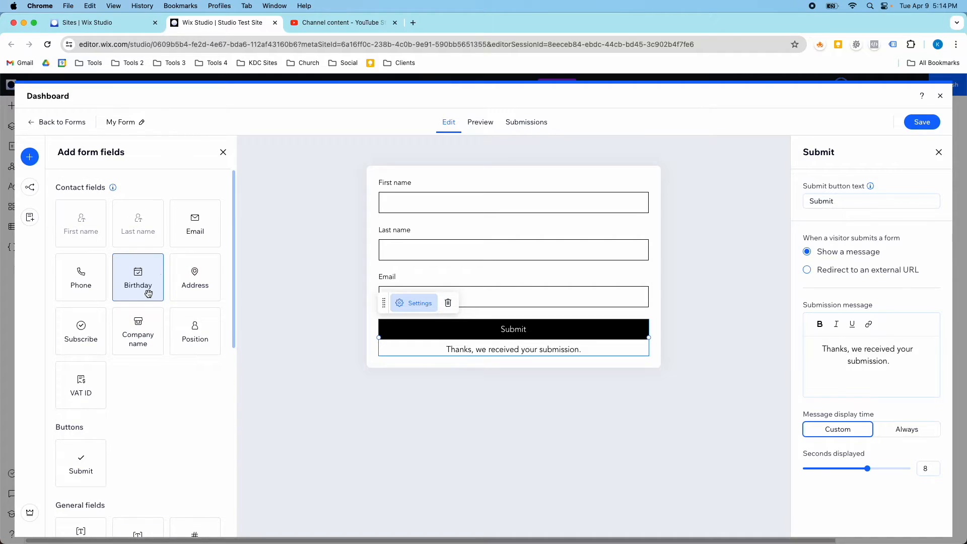
scroll(148, 293, down, 5)
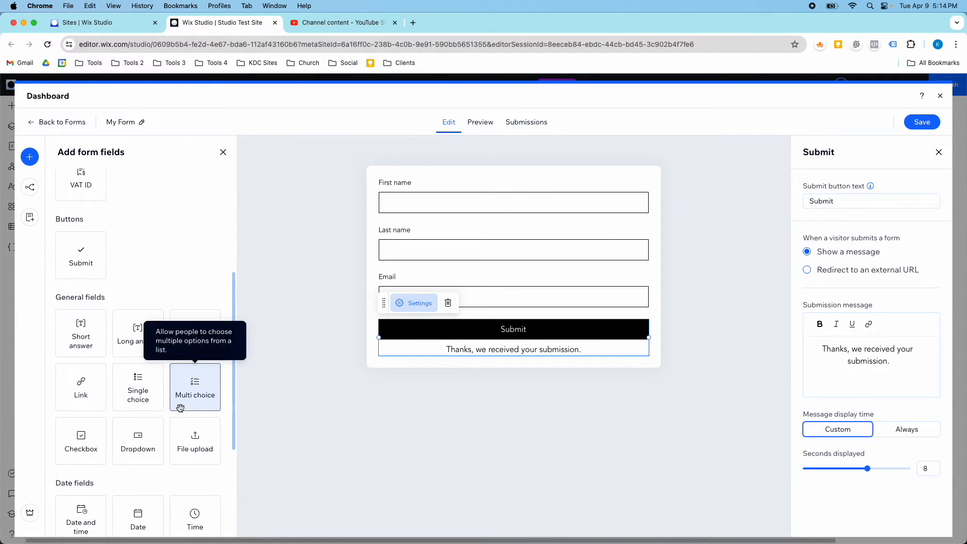
scroll(175, 482, down, 1)
scroll(175, 480, down, 8)
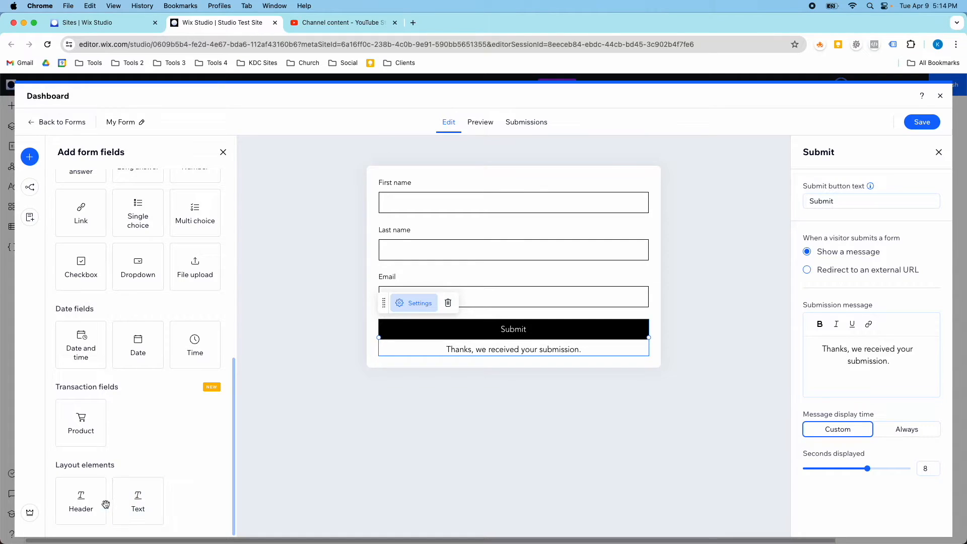
Add a heading at the top of the form reading 'Contact'.
drag(95, 496, 445, 174)
click(401, 165)
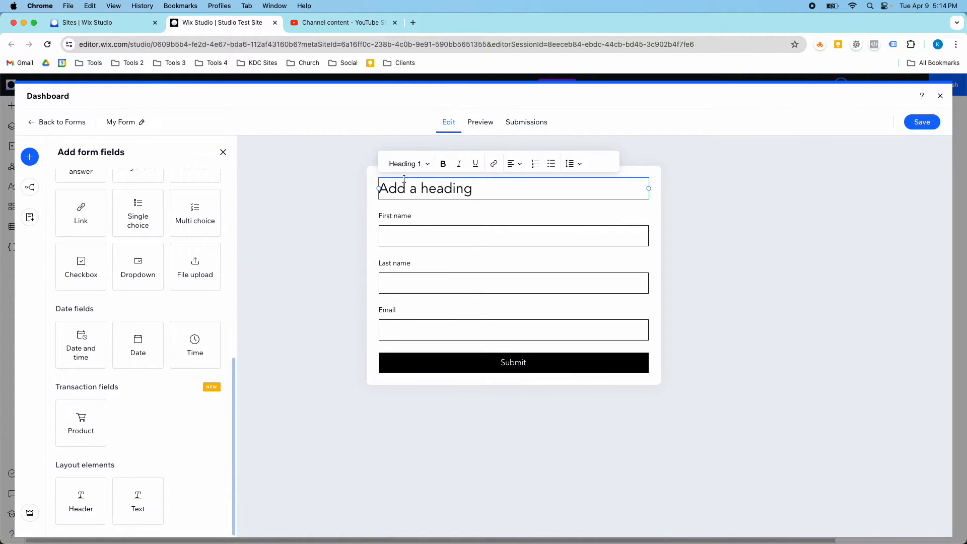
triple_click(404, 182)
text(Contact)
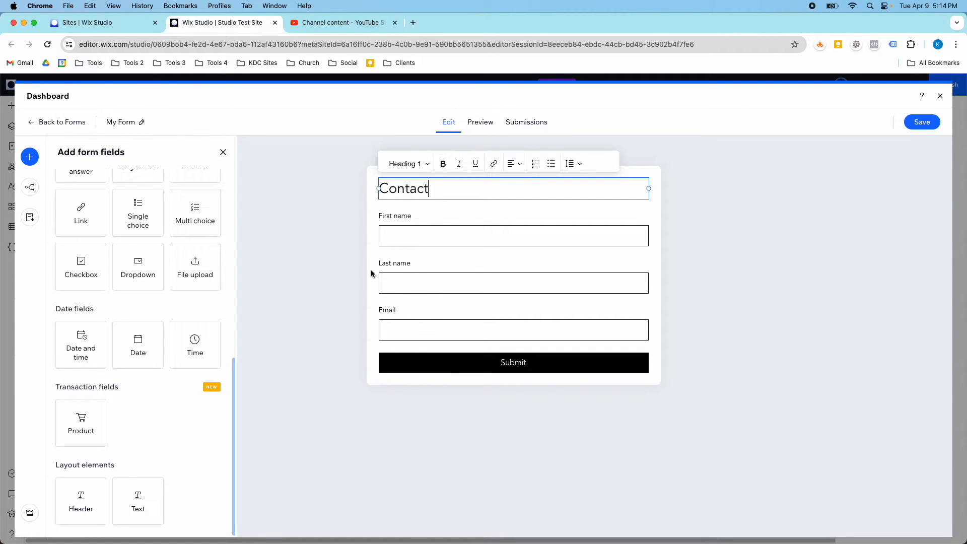
Add a text block below reading 'Please fill out the form and we'll be in touch with you soon!'.
drag(146, 481, 425, 208)
click(404, 196)
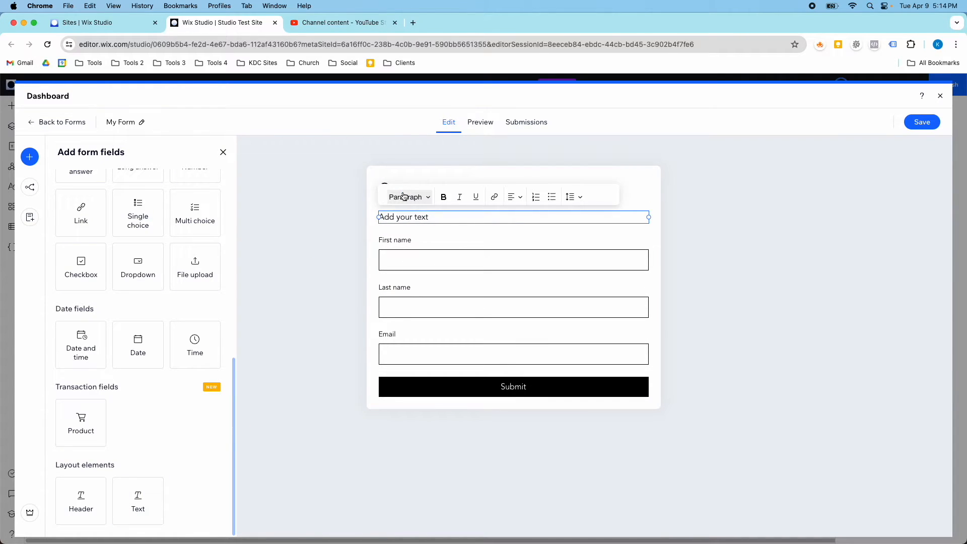
triple_click(402, 217)
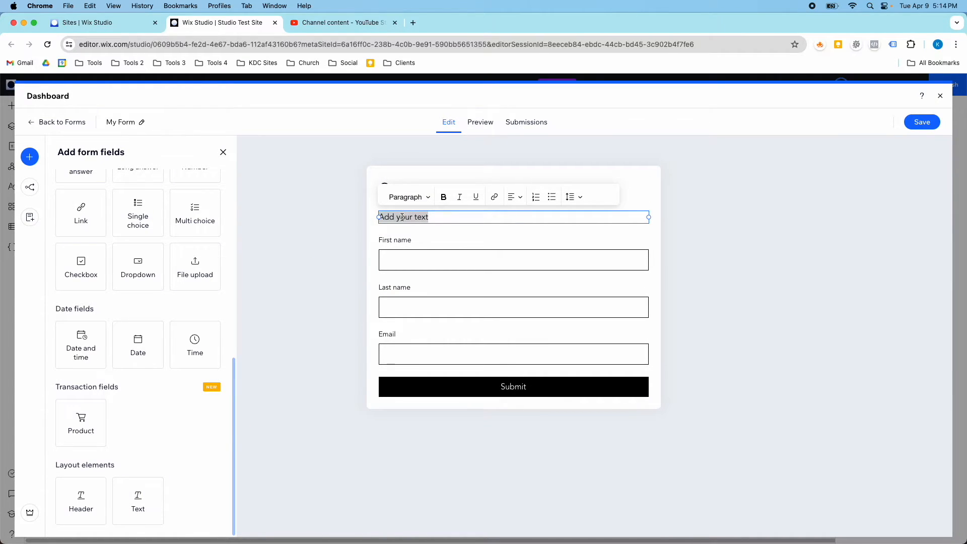
text(Please)
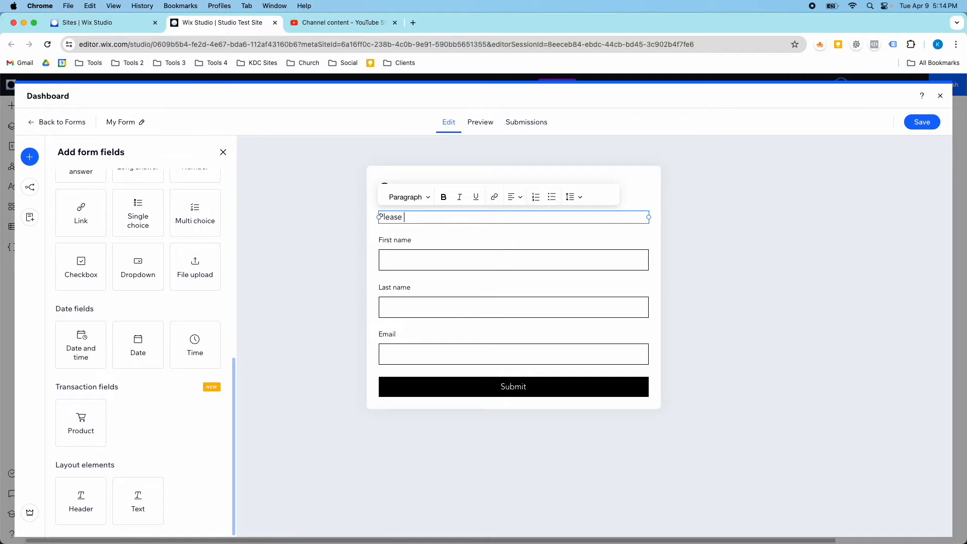
text( fill out the form and we'll be)
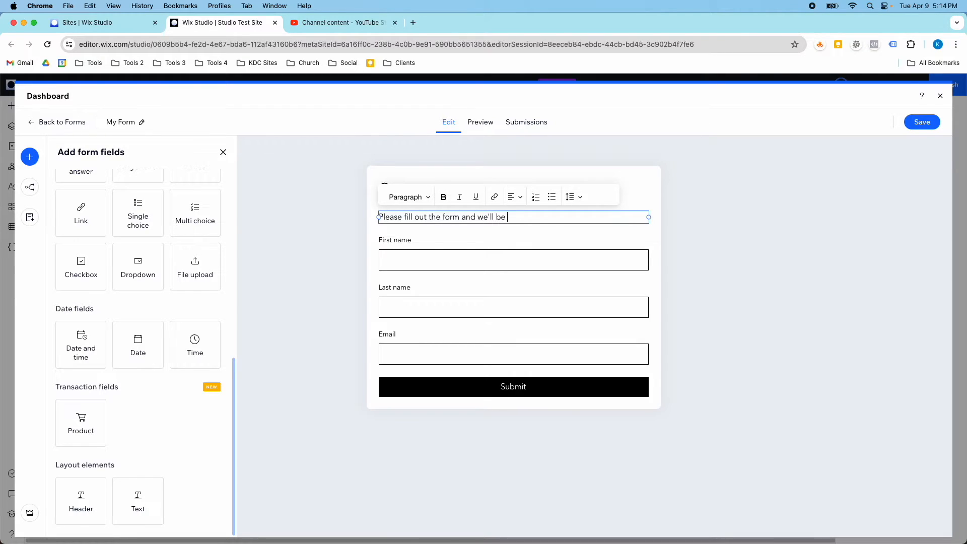
text(in touch with you soon!)
Make First name required, trying an 'Enter your first' placeholder then removing it.
click(431, 245)
click(418, 257)
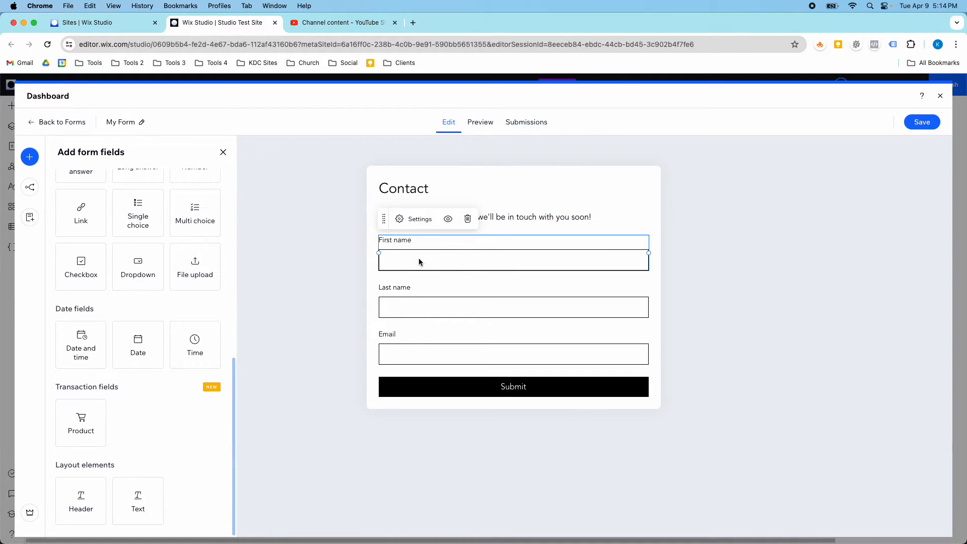
click(409, 225)
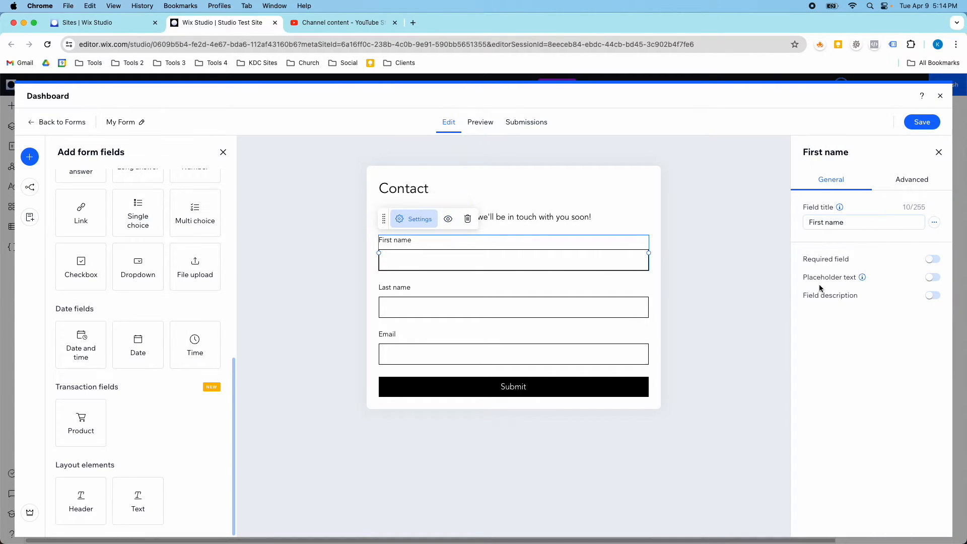
click(933, 260)
click(931, 277)
click(880, 296)
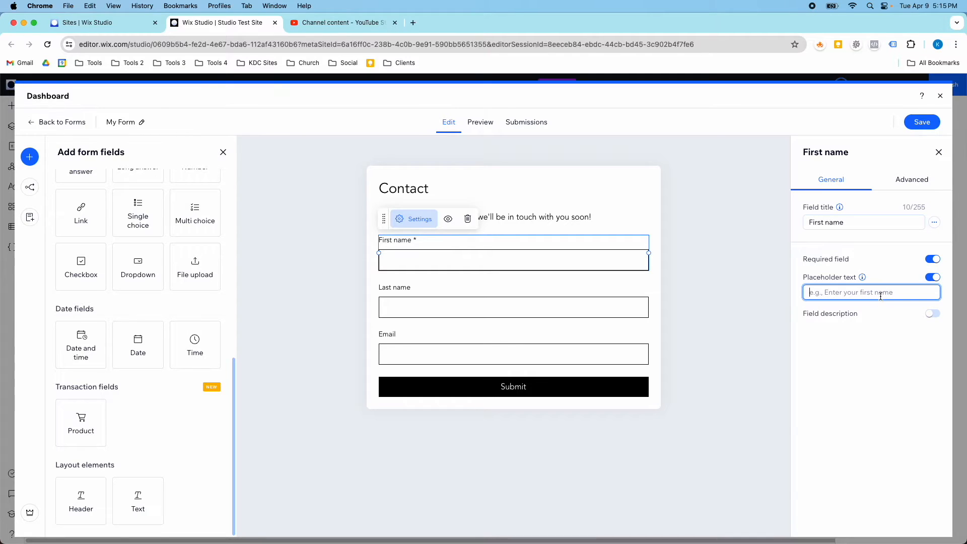
text(Enter your fist)
key(BackSpace)
key(BackSpace)
click(931, 277)
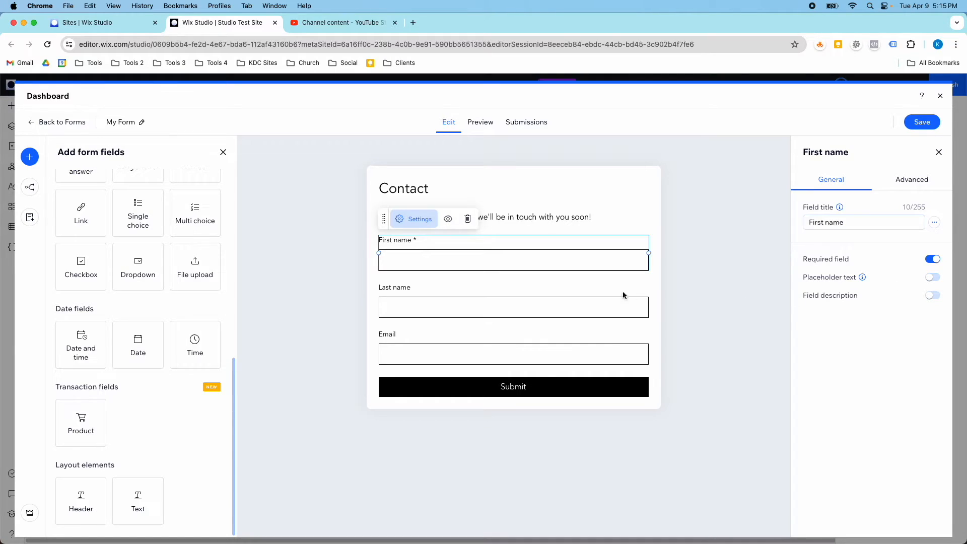
Make the Last name and Email fields required as well.
click(518, 296)
click(932, 259)
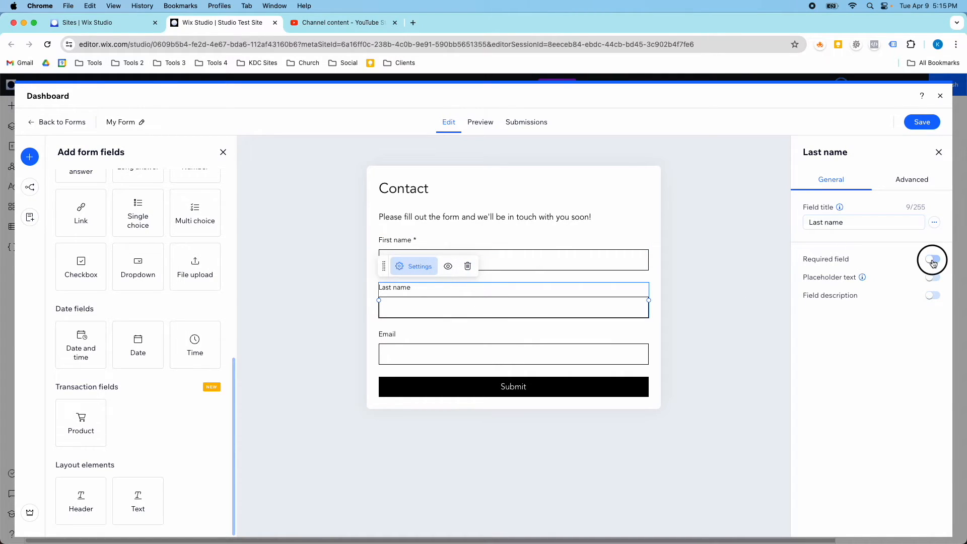
click(482, 357)
click(932, 259)
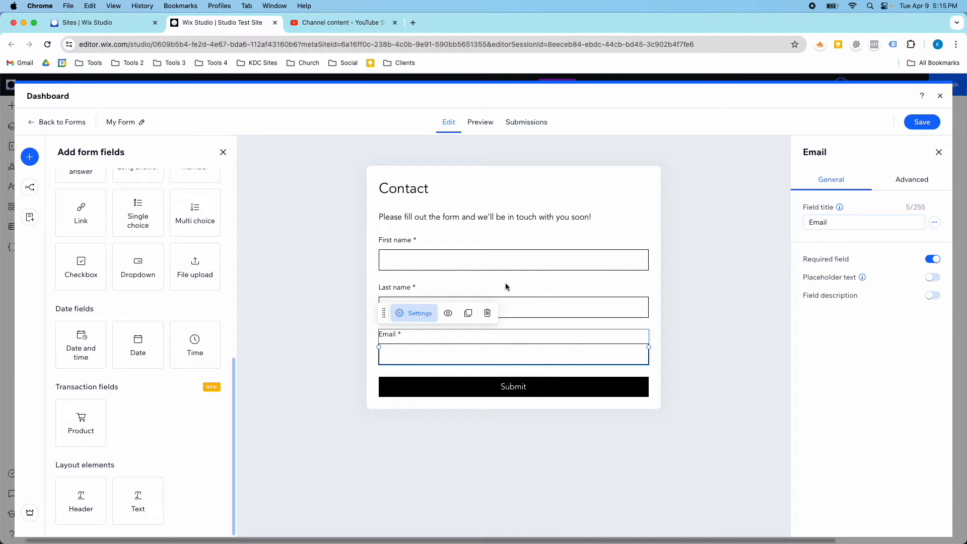
click(676, 247)
click(545, 265)
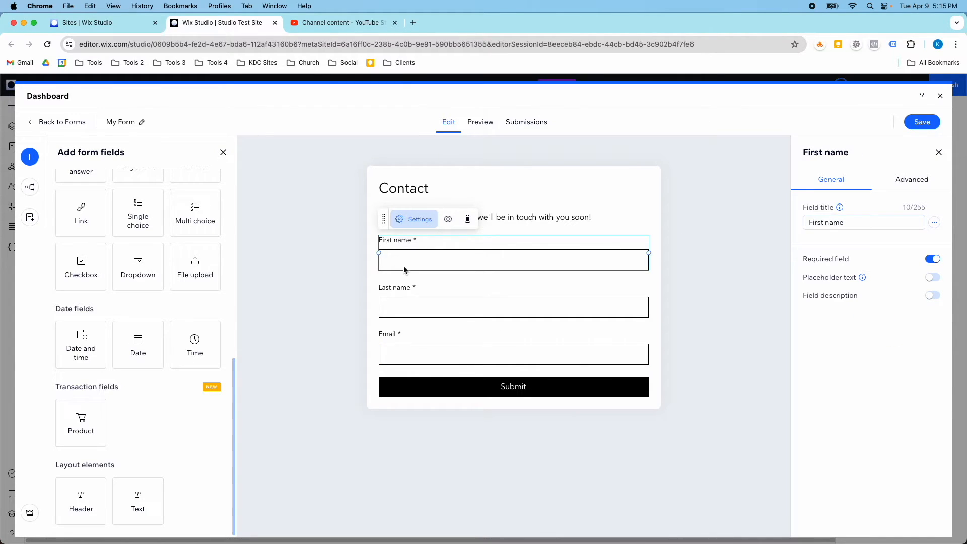
Place First name and Last name side by side, each half the form width.
drag(649, 254, 486, 263)
click(490, 316)
drag(382, 301, 526, 296)
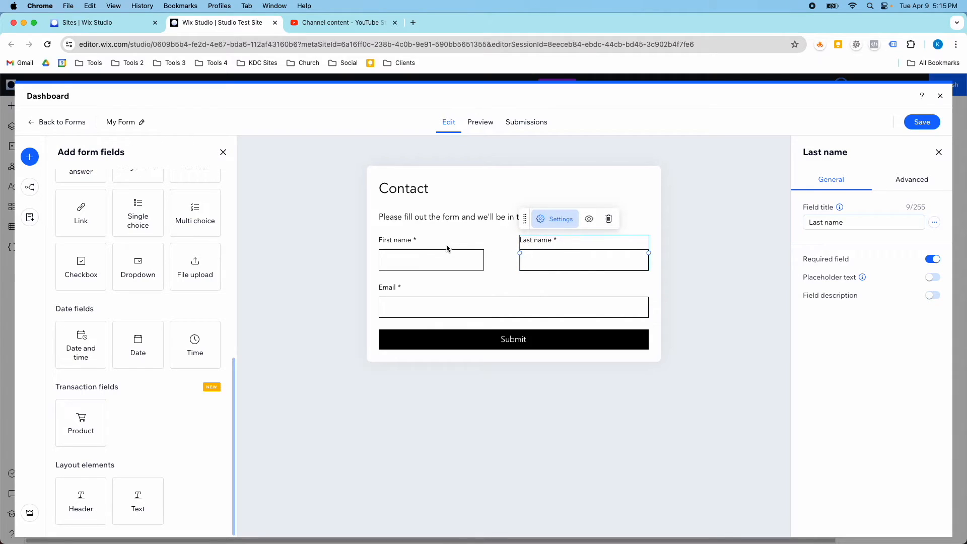
click(465, 257)
drag(486, 258, 508, 255)
Adjust the Email field's width so it spans the row below.
click(558, 259)
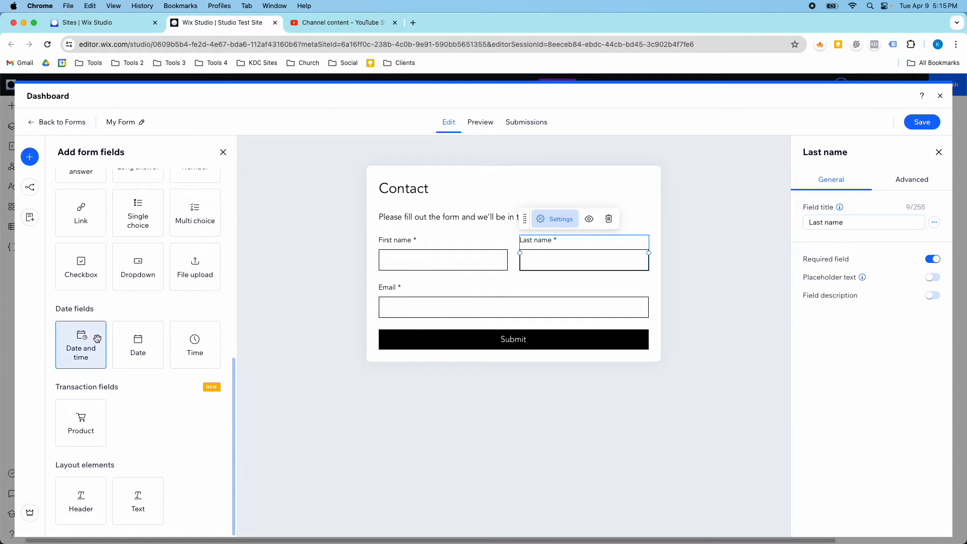
click(403, 343)
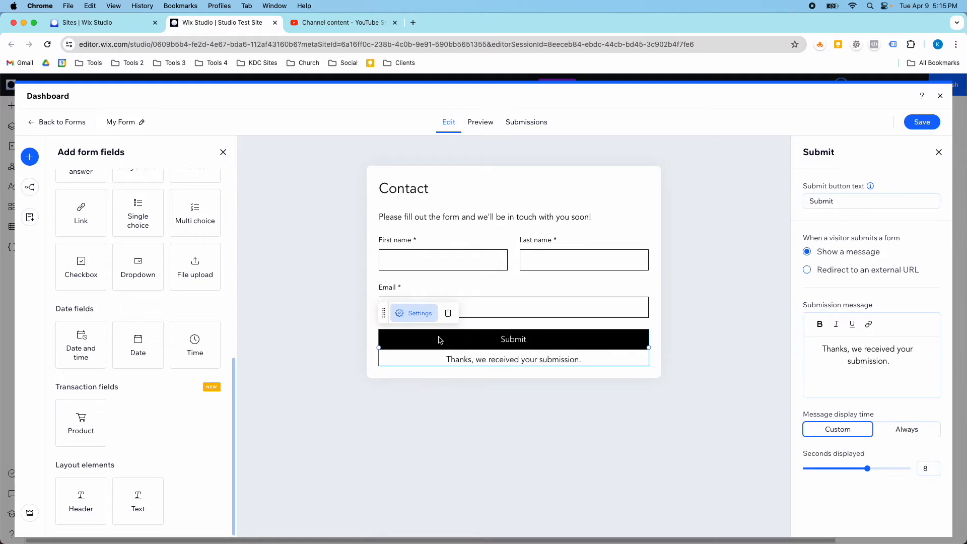
click(530, 308)
mouse_move(646, 304)
mouse_down()
mouse_move(406, 302)
mouse_move(647, 307)
mouse_up()
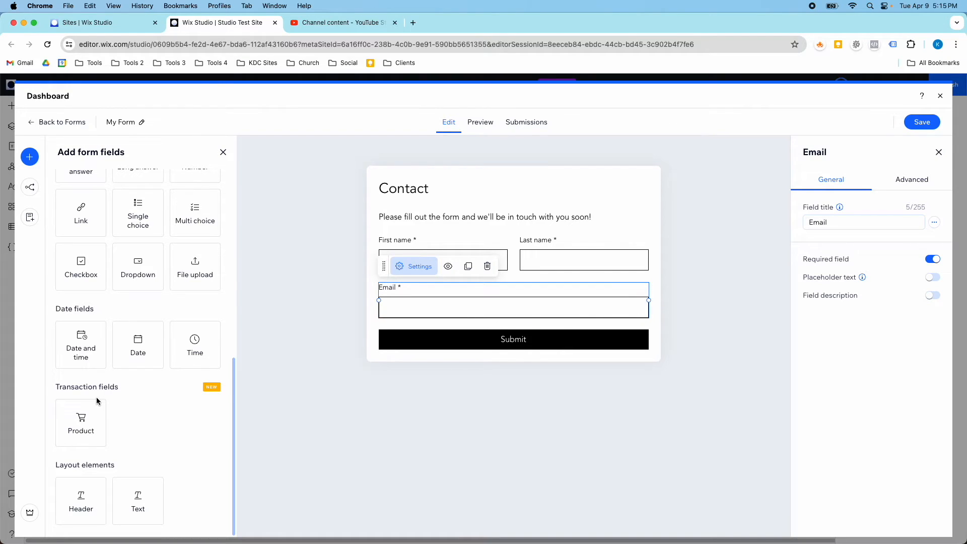
Add the 'Yes, subscribe me to your newsletter.' checkbox just above Submit.
scroll(144, 343, up, 6)
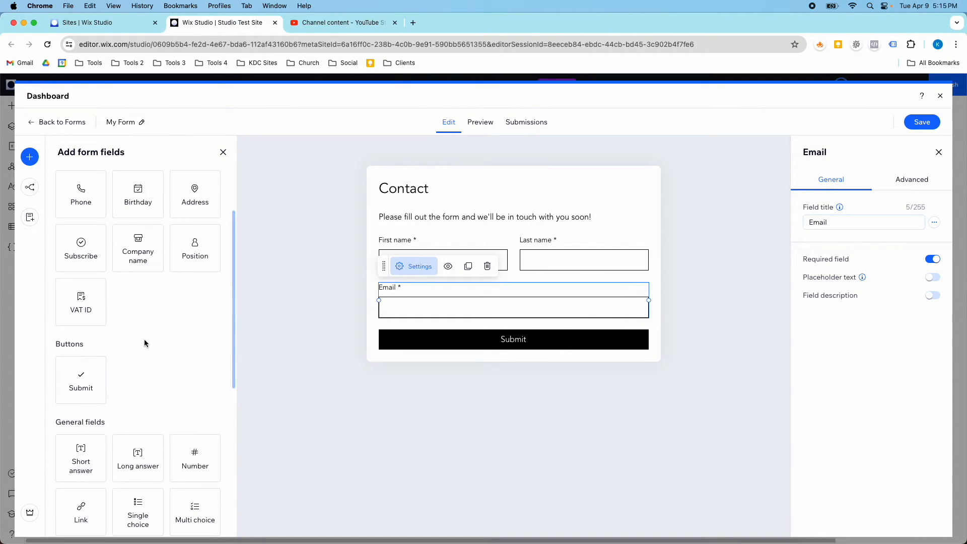
scroll(127, 373, up, 2)
click(80, 332)
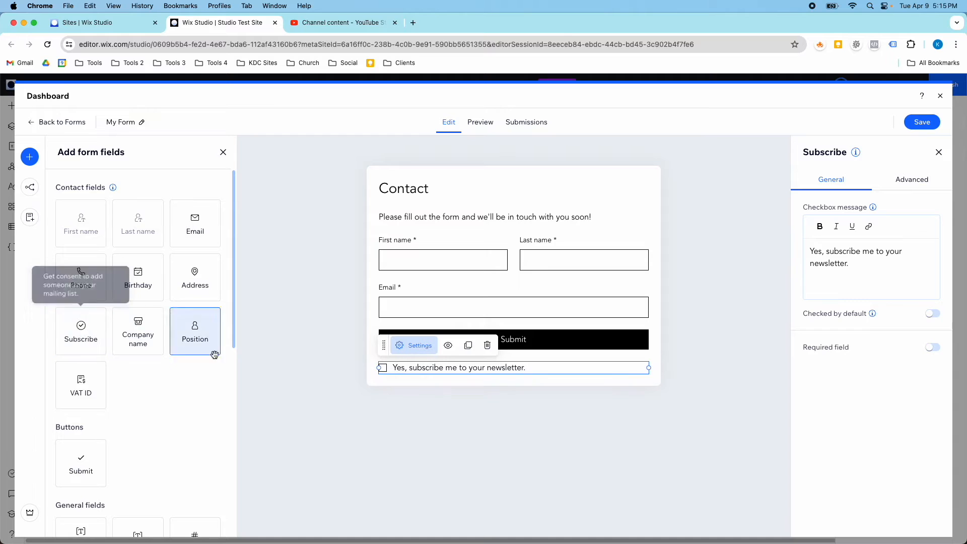
drag(383, 345, 388, 317)
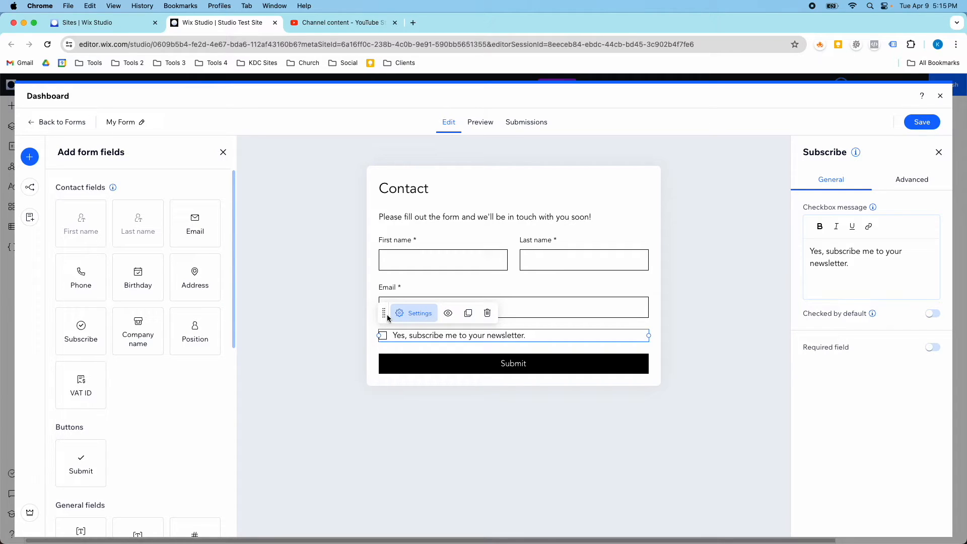
Move Last name below First name and stretch First name to full form width.
click(465, 237)
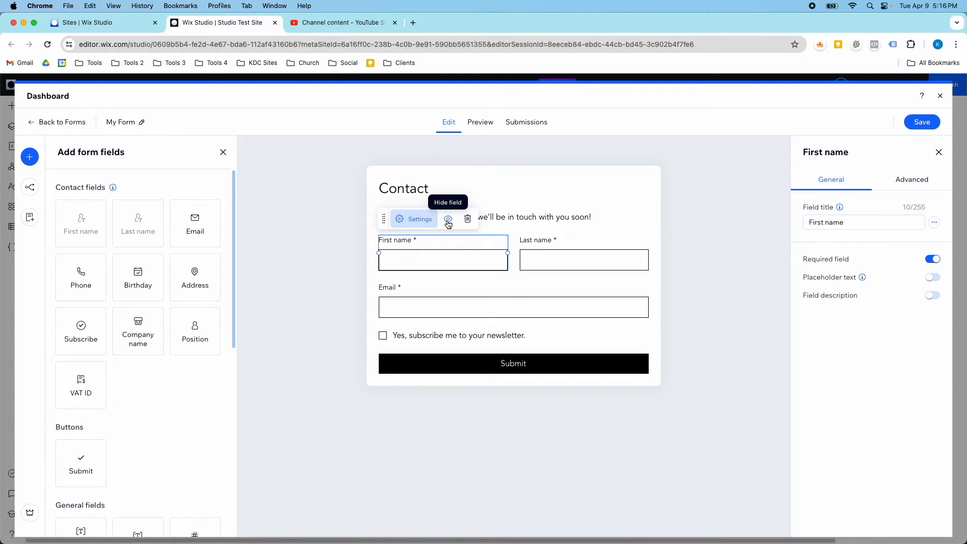
drag(537, 250, 648, 301)
click(508, 260)
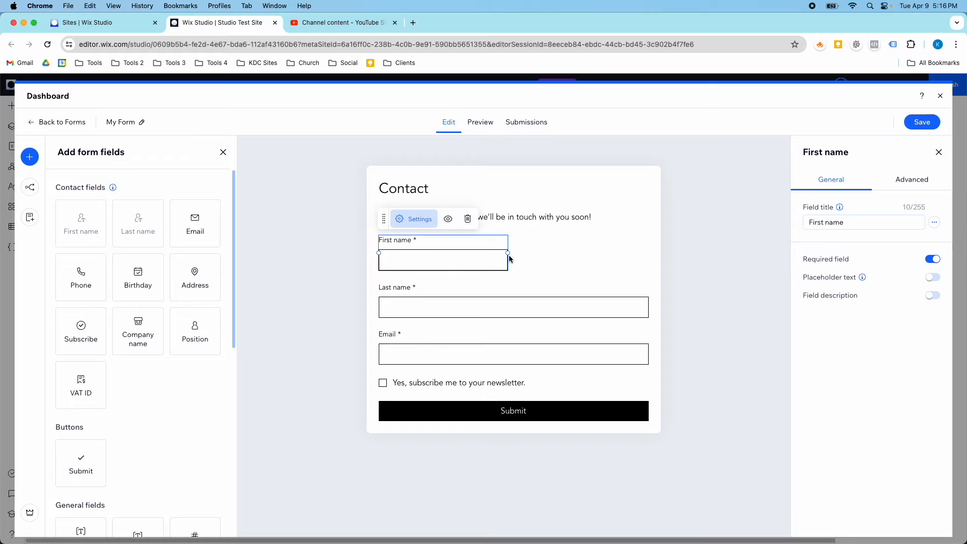
drag(507, 253, 644, 272)
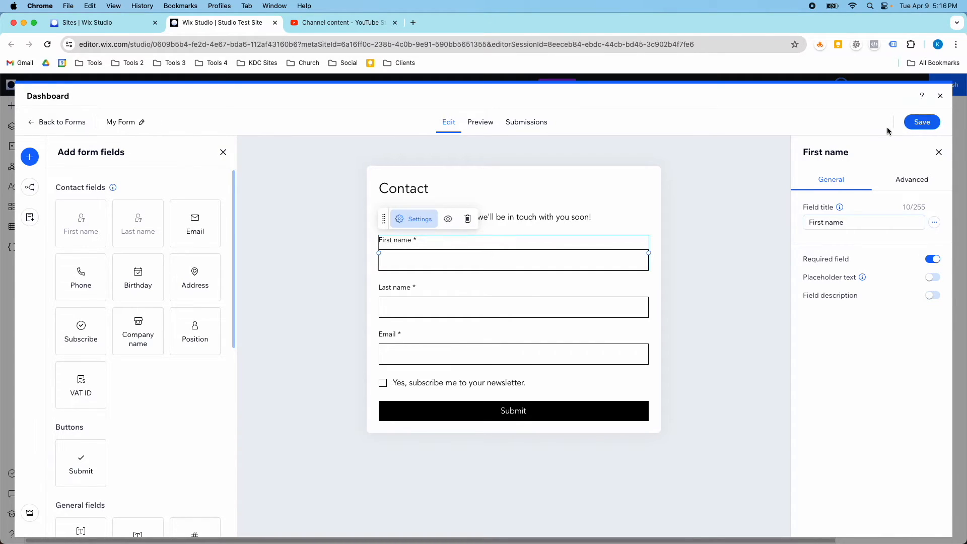
Rename My Form to 'Contact Form' and save it.
click(142, 122)
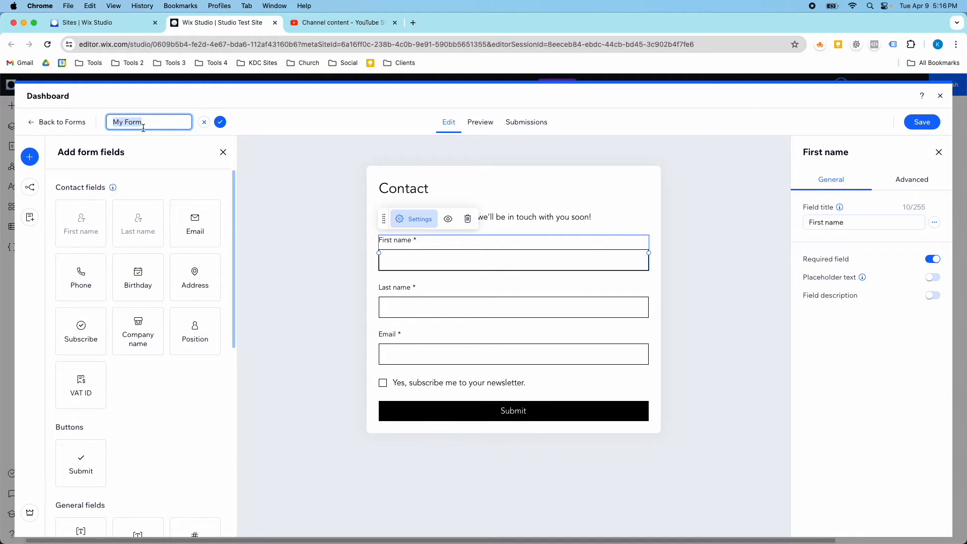
text(C)
click(220, 122)
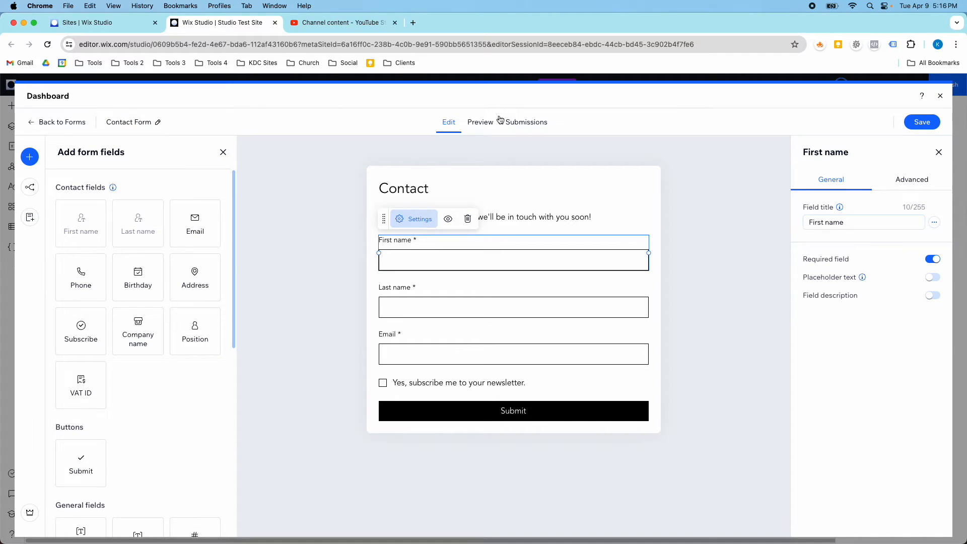
click(921, 122)
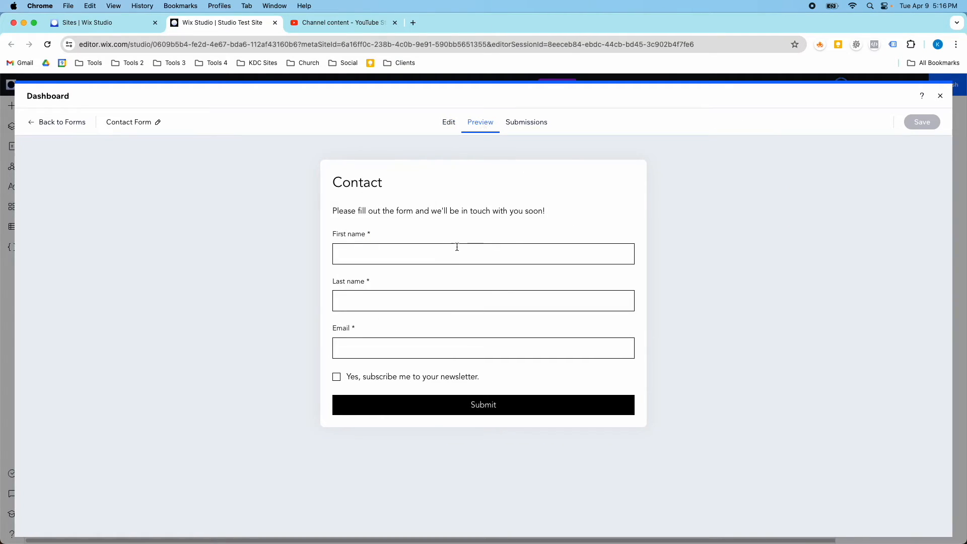
Fill the previewed form's First name and Email fields with test values.
click(423, 261)
text(Kip)
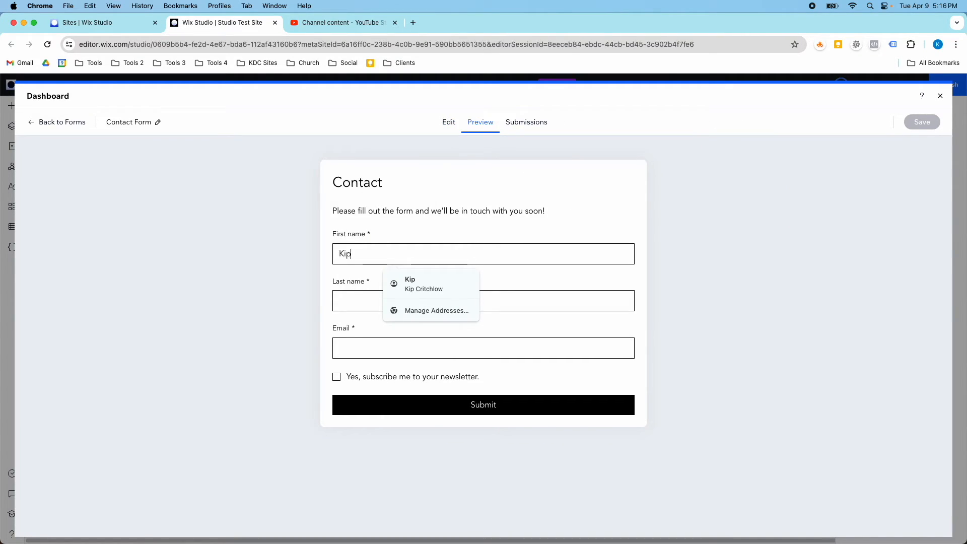
key(Tab)
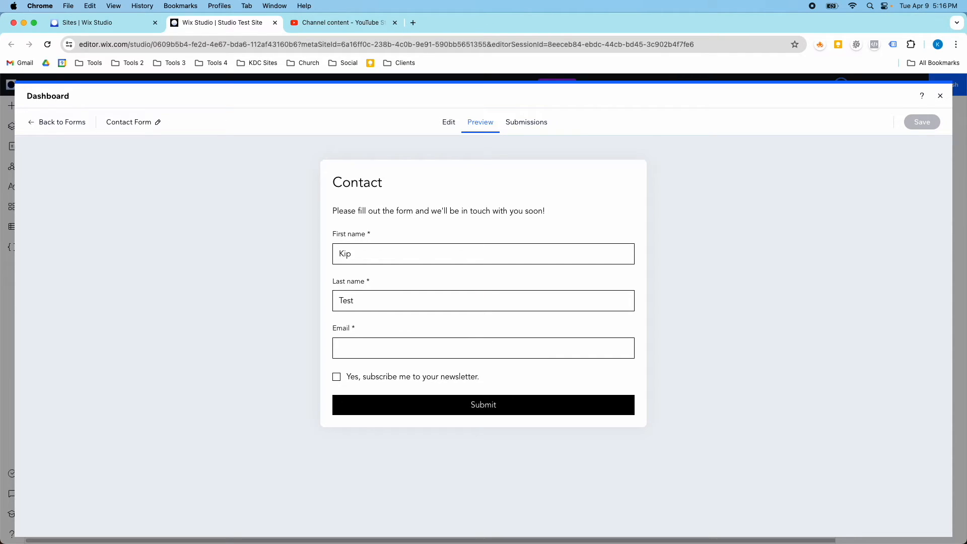
key(Tab)
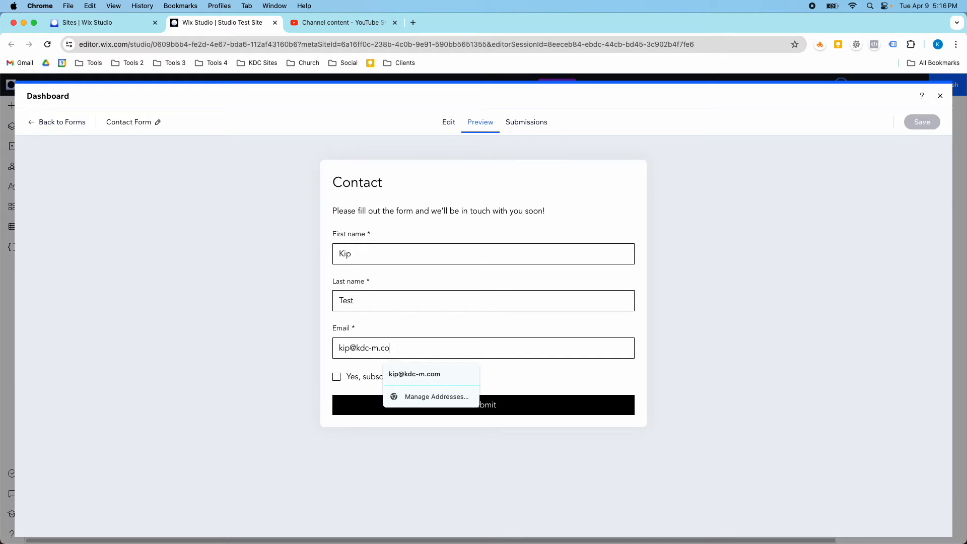
Tick the newsletter box, submit the entry, then return to the form's submissions.
click(348, 380)
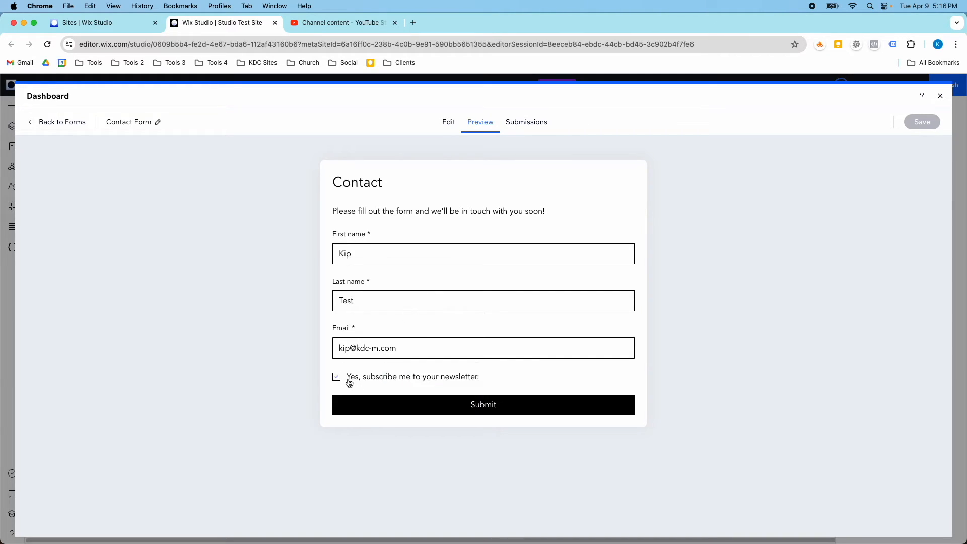
click(395, 400)
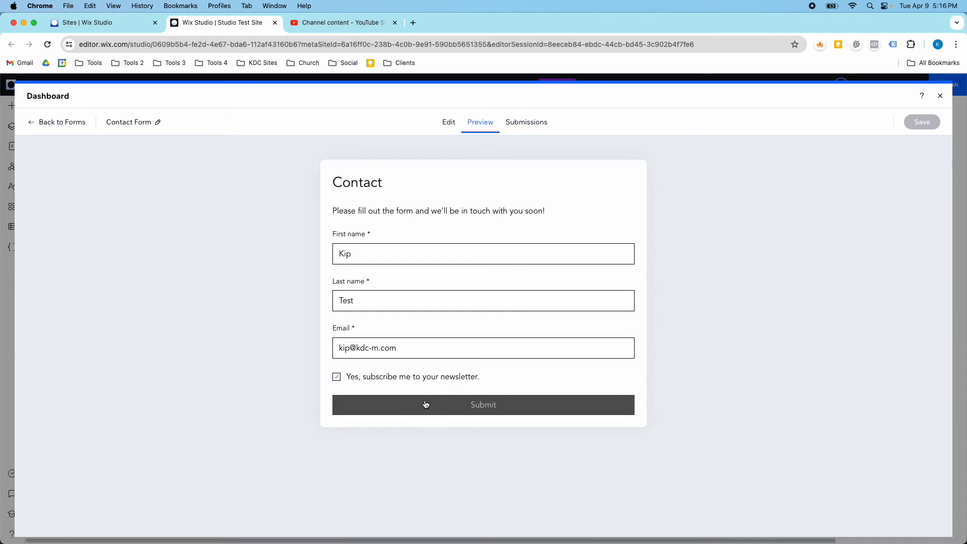
click(449, 123)
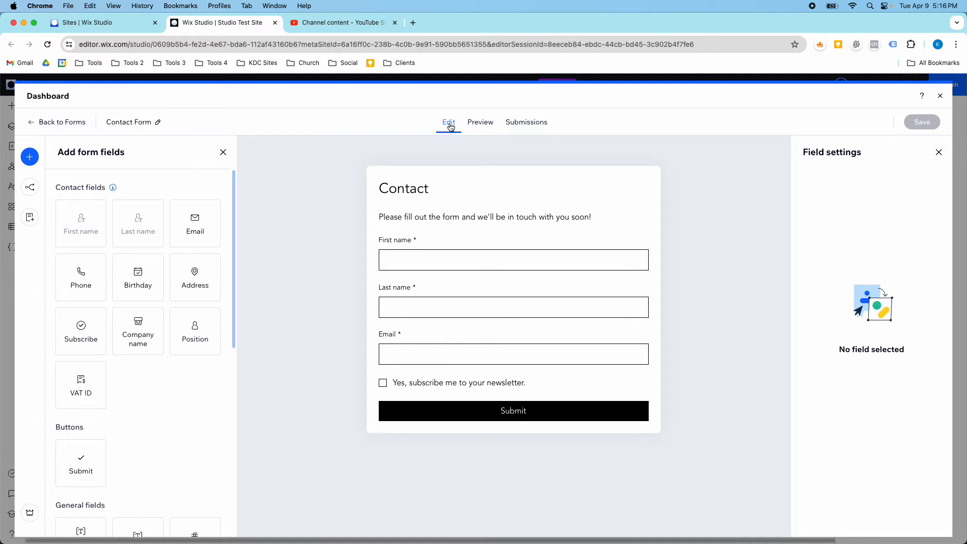
click(519, 126)
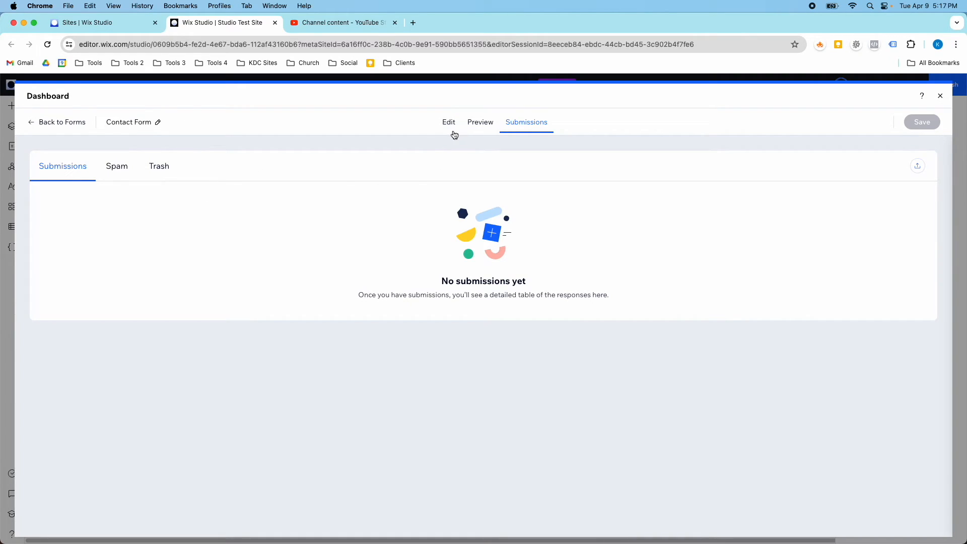
Back in the editor, inspect Submit's thank-you message settings, then show the conditional Rules panel.
click(451, 130)
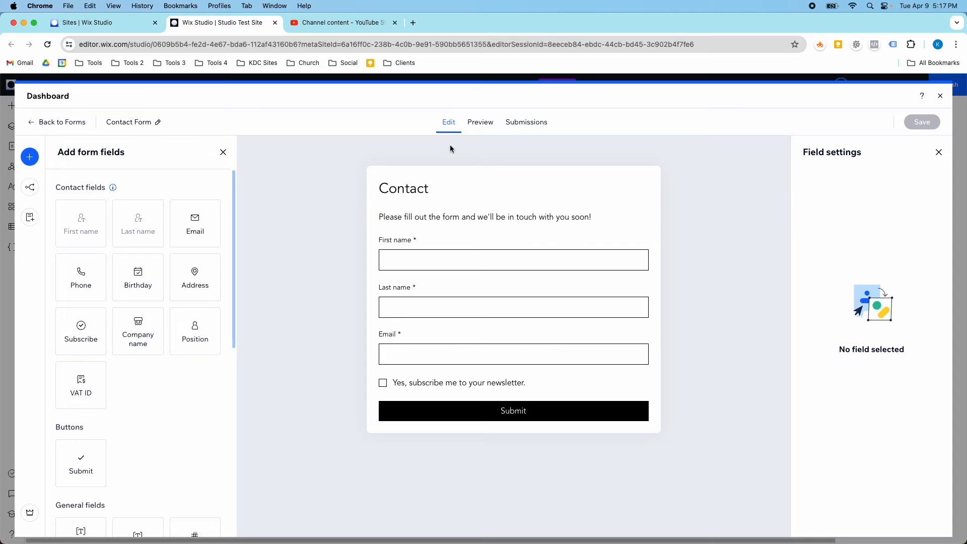
click(486, 408)
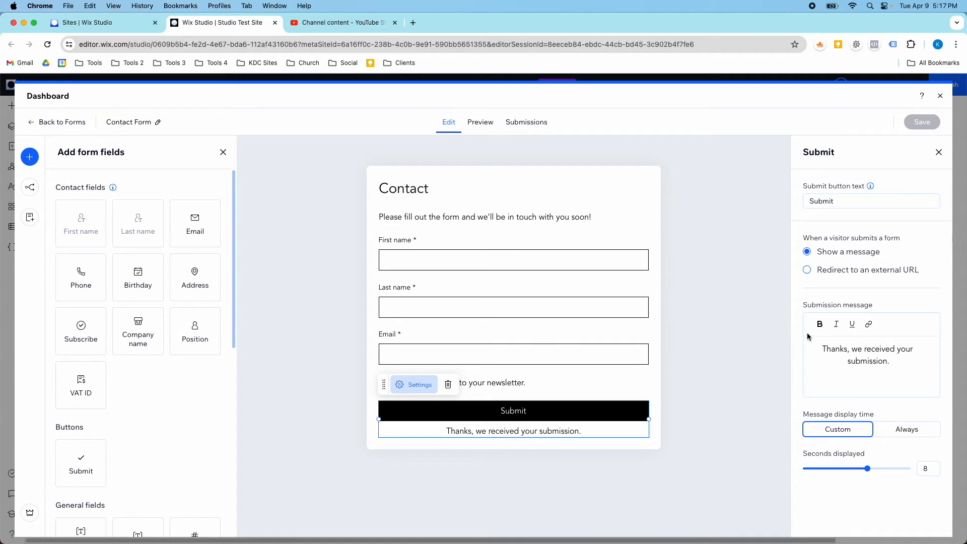
click(28, 192)
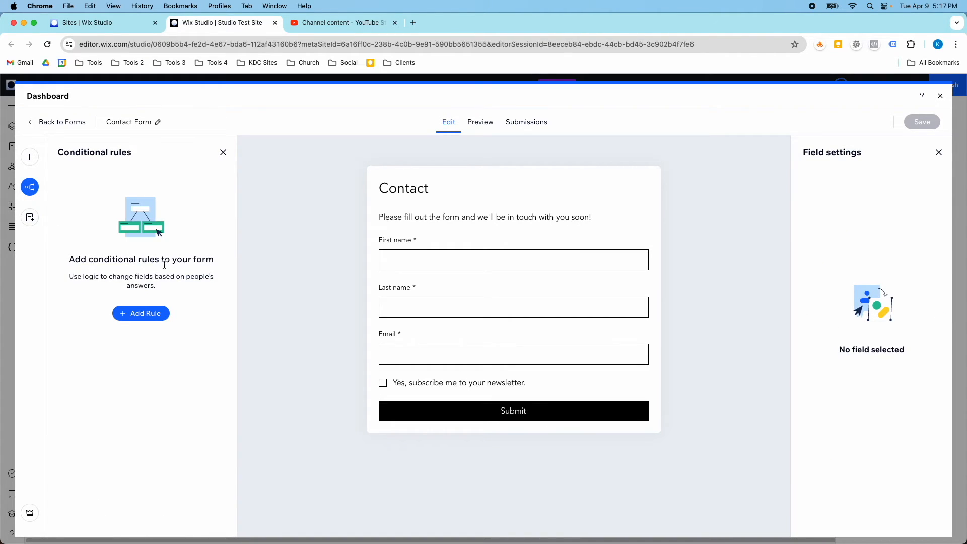
Start a conditional rule and add a second page to the form.
click(141, 313)
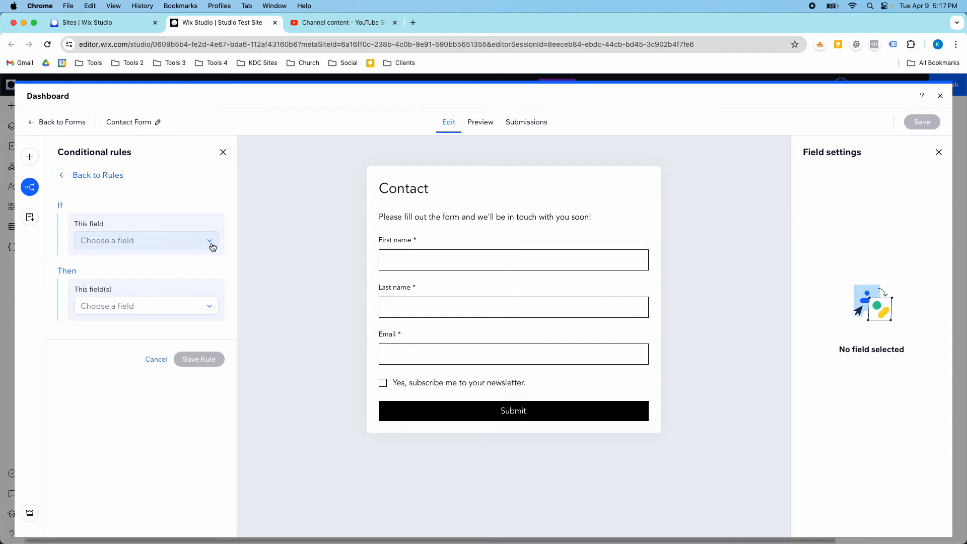
click(29, 223)
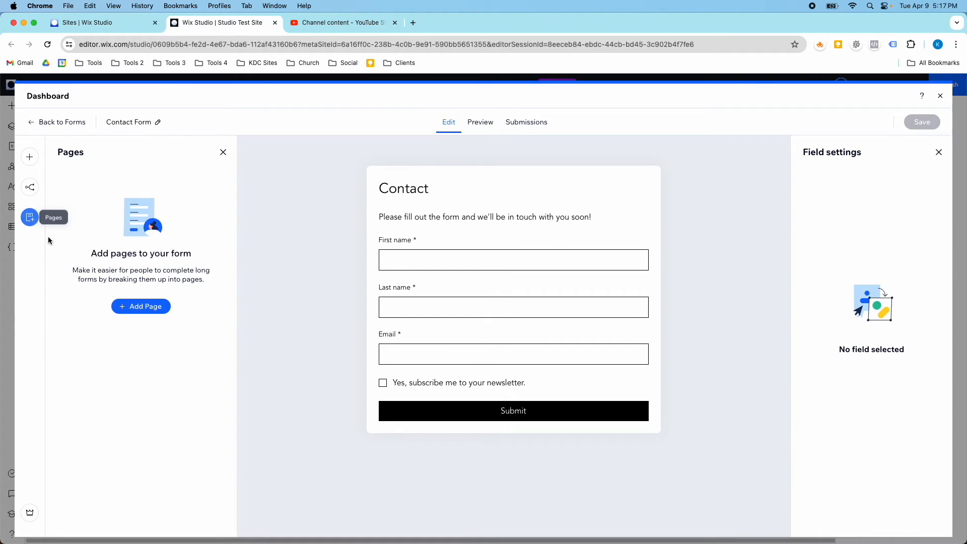
click(145, 307)
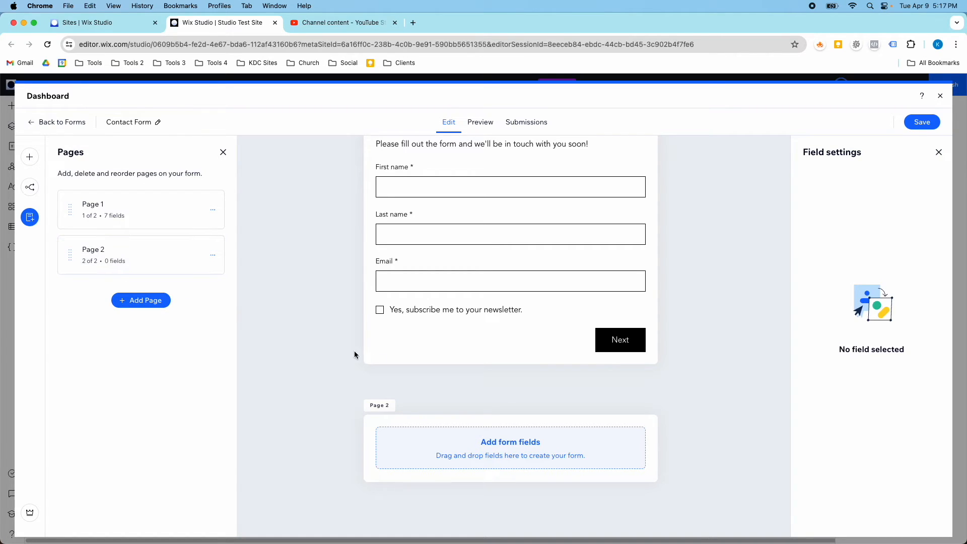
scroll(607, 337, up, 1)
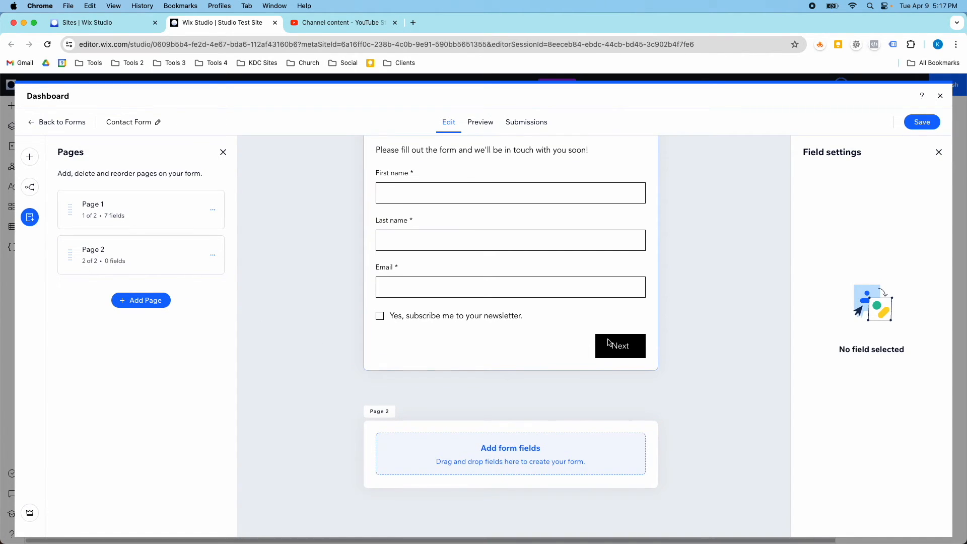
scroll(608, 342, up, 3)
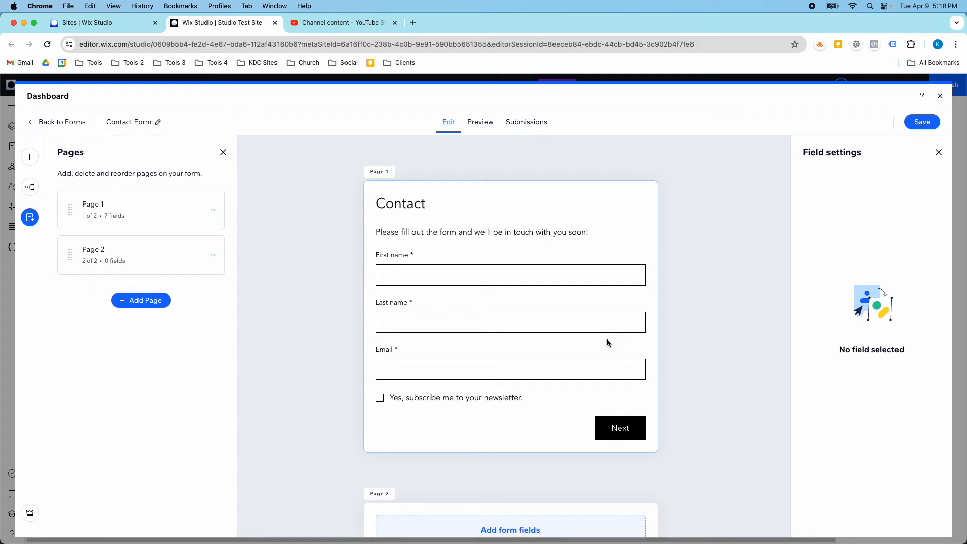
Delete Page 2 so the form stays single-page, then save it.
drag(123, 259, 92, 261)
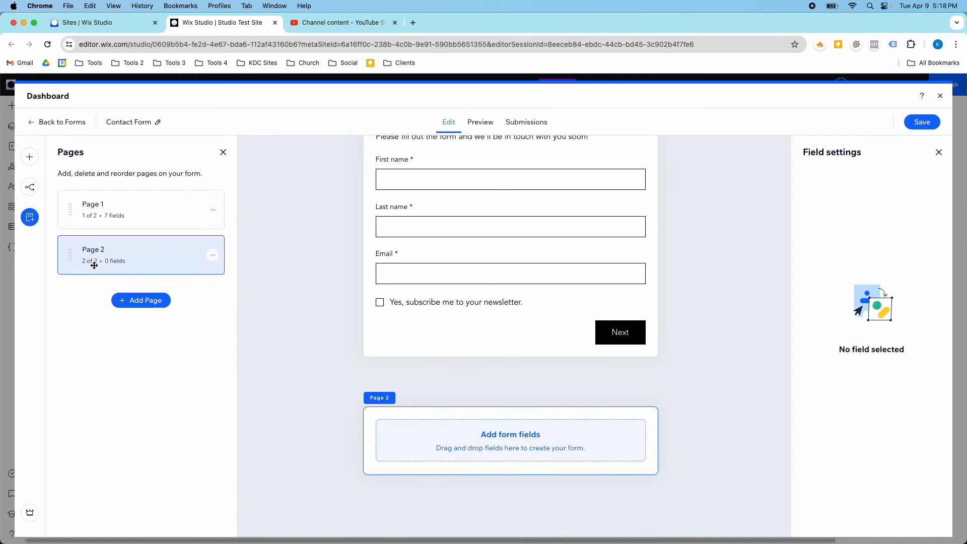
click(213, 258)
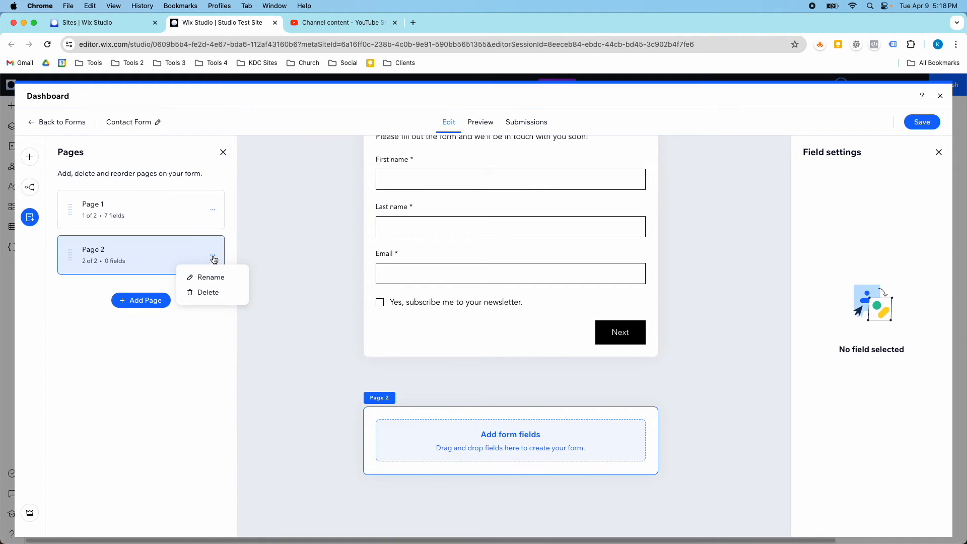
click(211, 292)
click(223, 152)
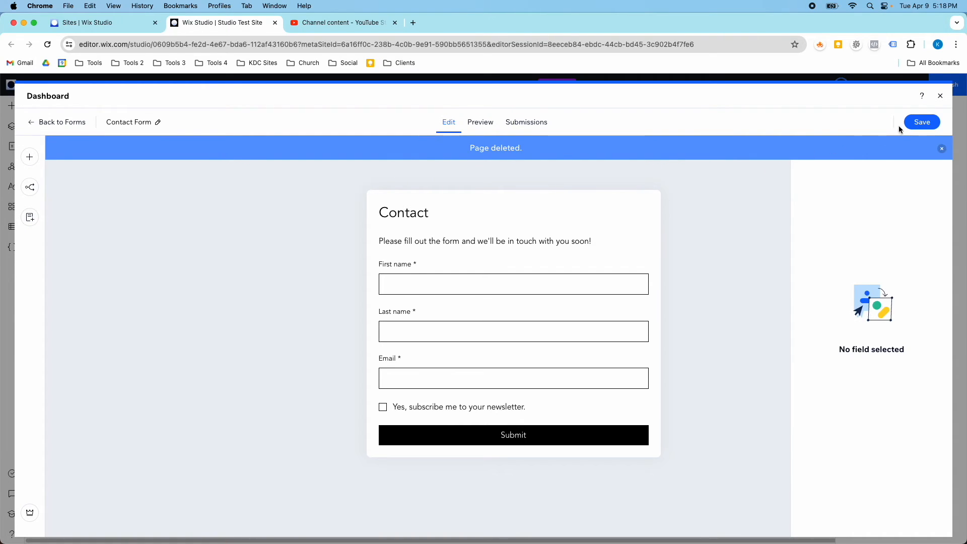
click(922, 123)
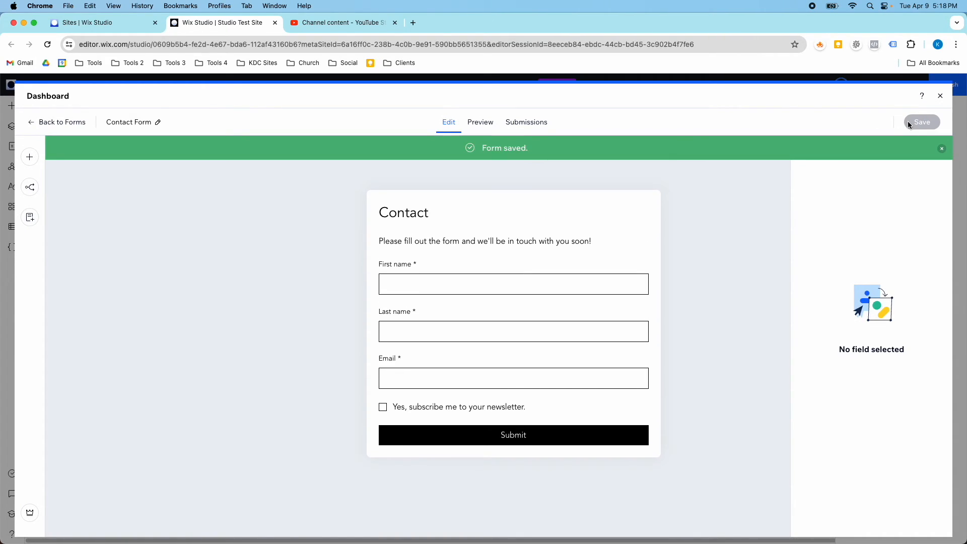
Leave the Forms dashboard and open the settings of the homepage Contact Form in the right column.
click(940, 96)
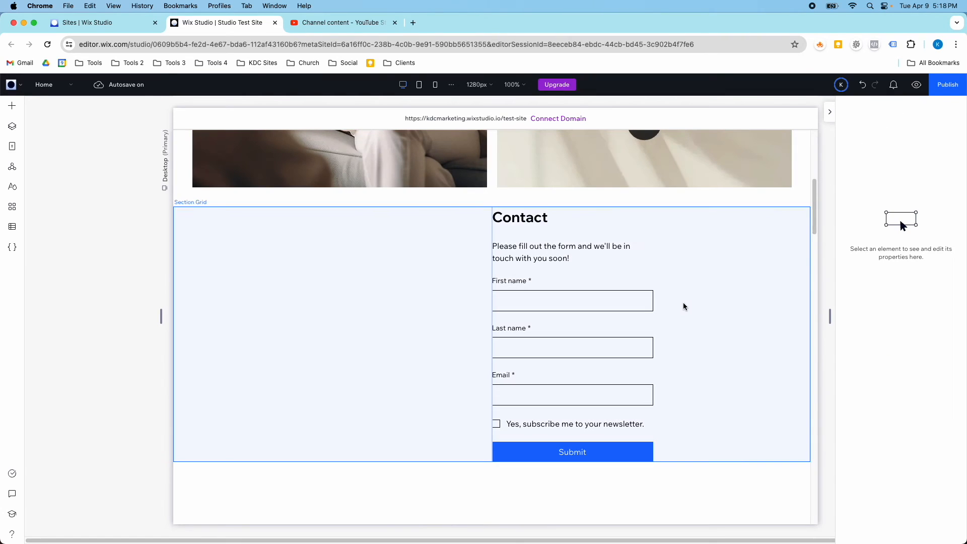
click(587, 277)
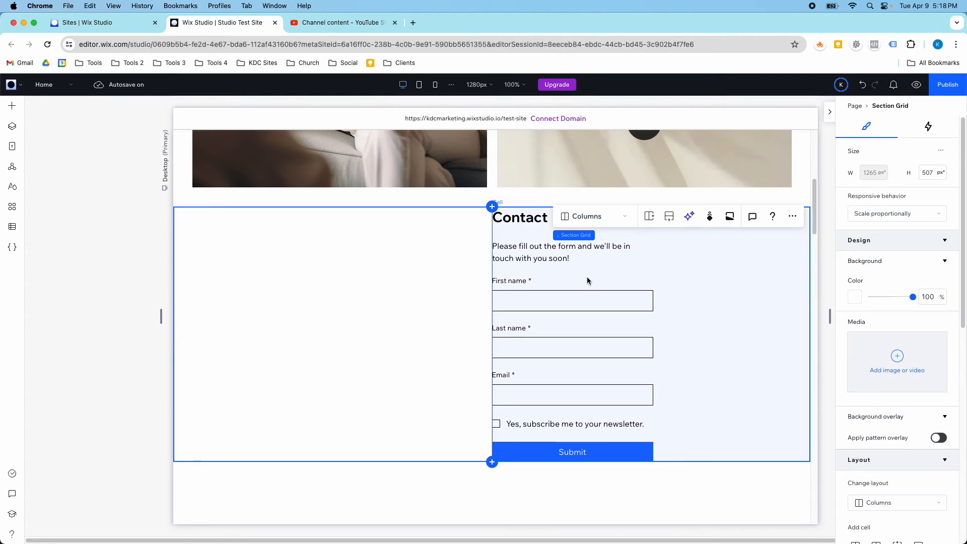
click(613, 307)
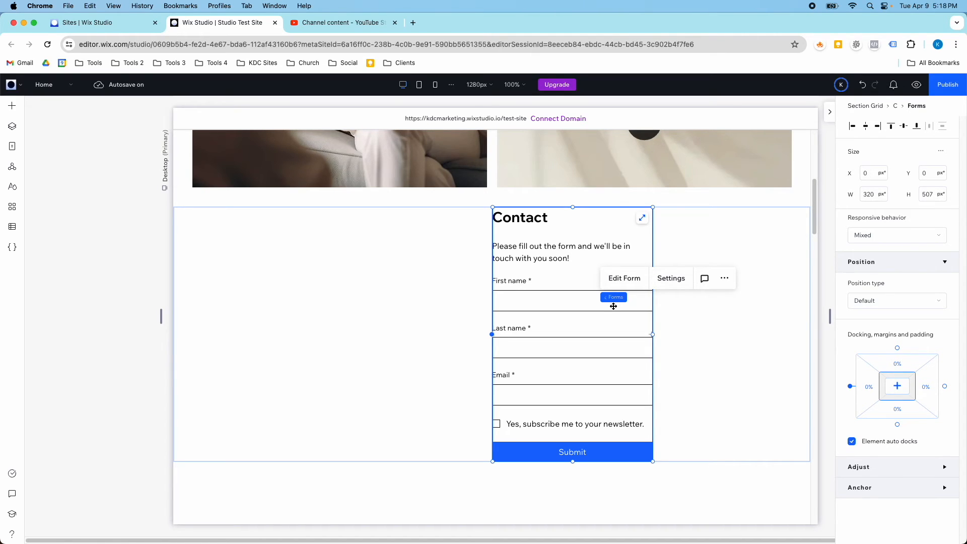
click(671, 278)
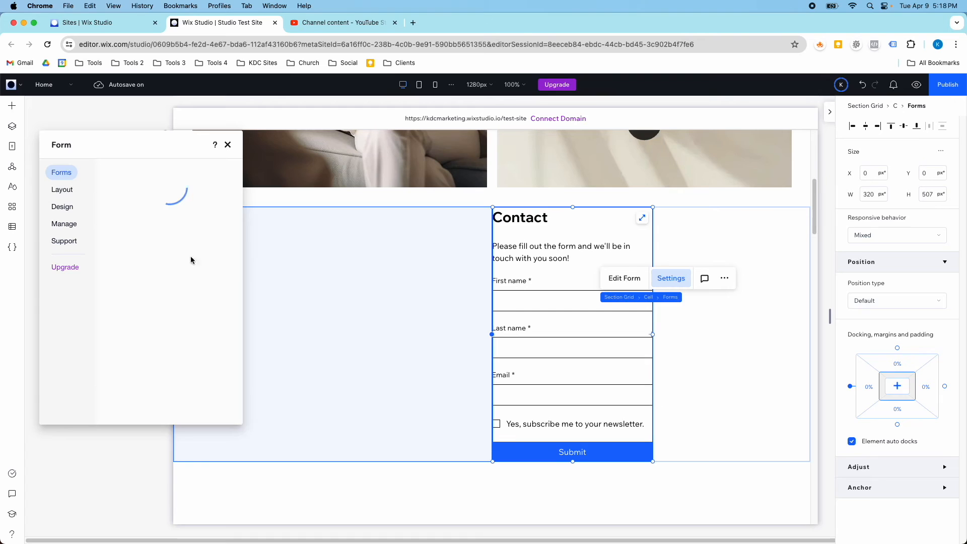
Set the Contact form's side and top/bottom padding to 24px.
click(62, 189)
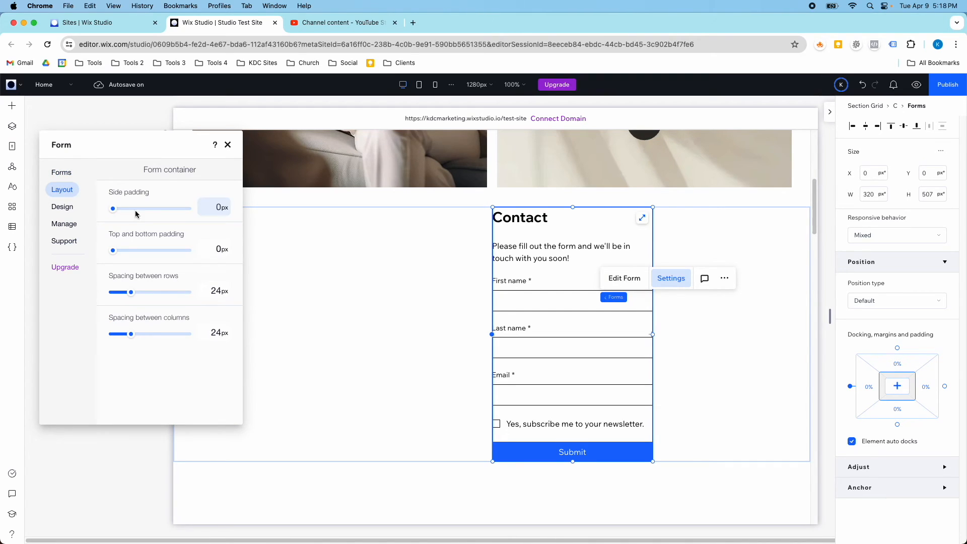
click(116, 211)
drag(116, 211, 122, 209)
click(218, 207)
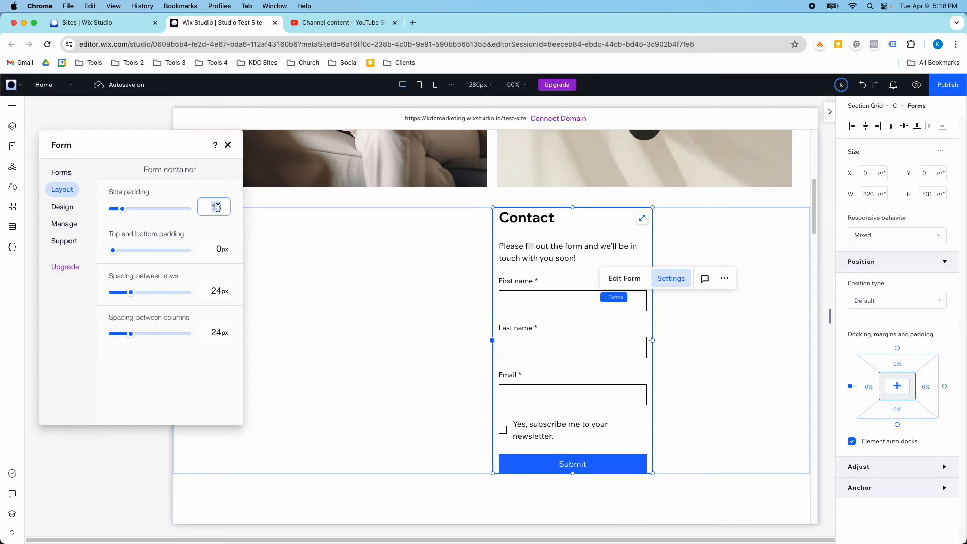
text(24)
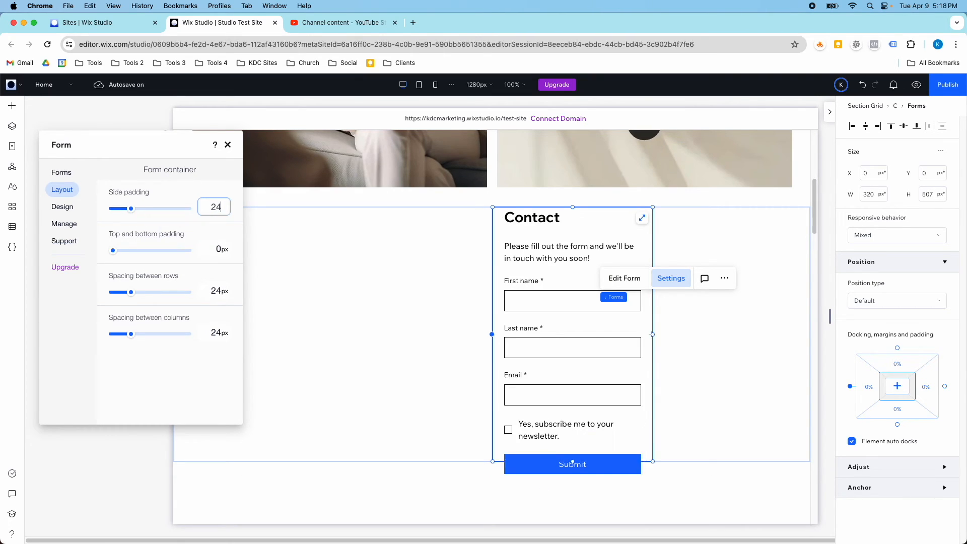
click(218, 249)
text(24)
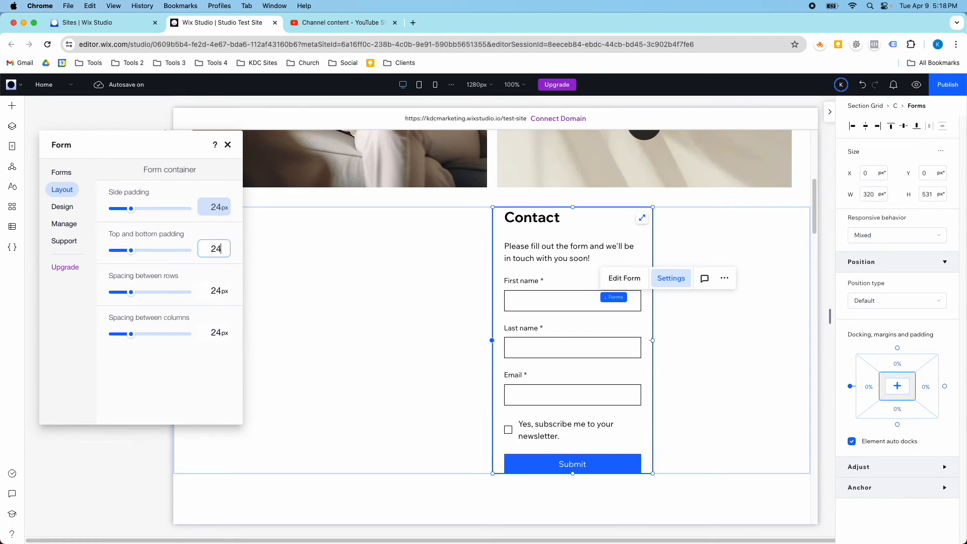
key(Return)
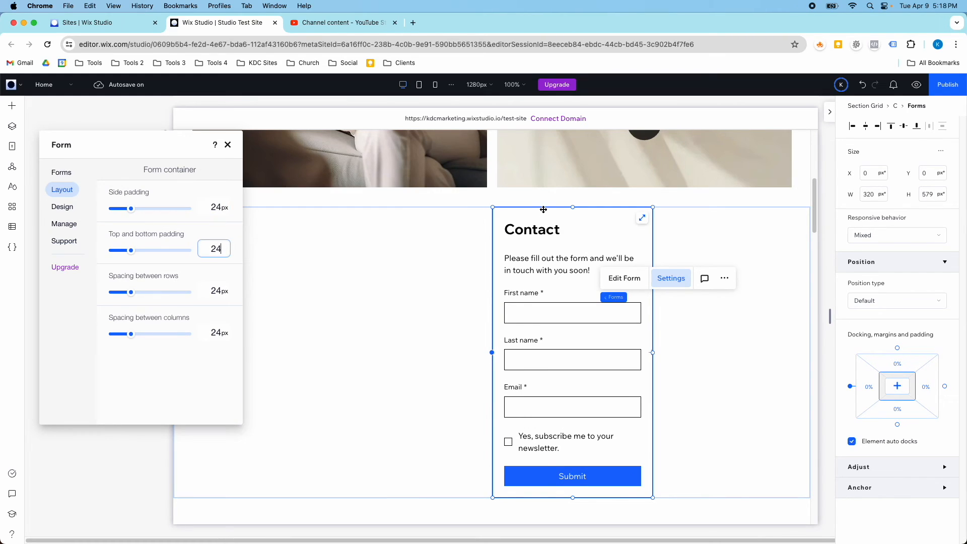
Give the form a light grey #EEEEEE background.
click(62, 206)
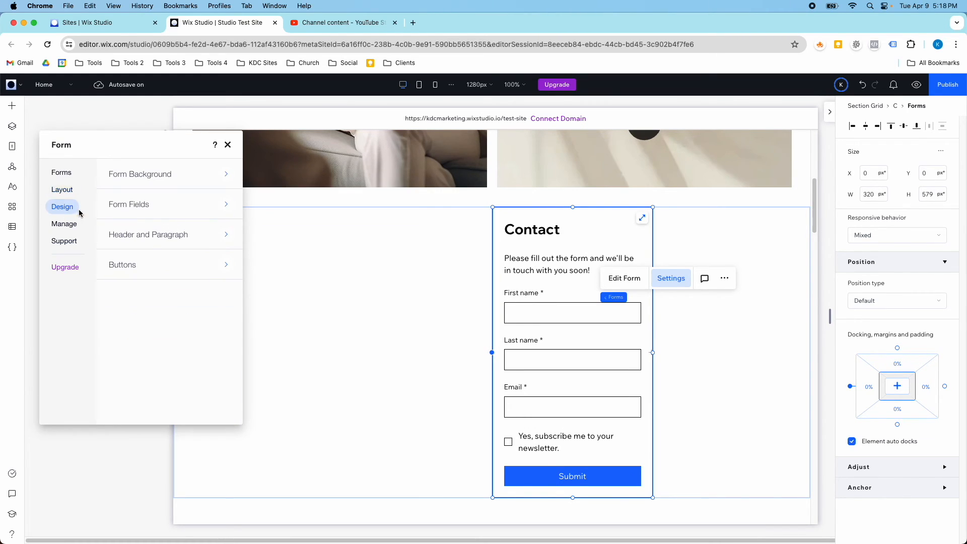
click(200, 172)
click(215, 235)
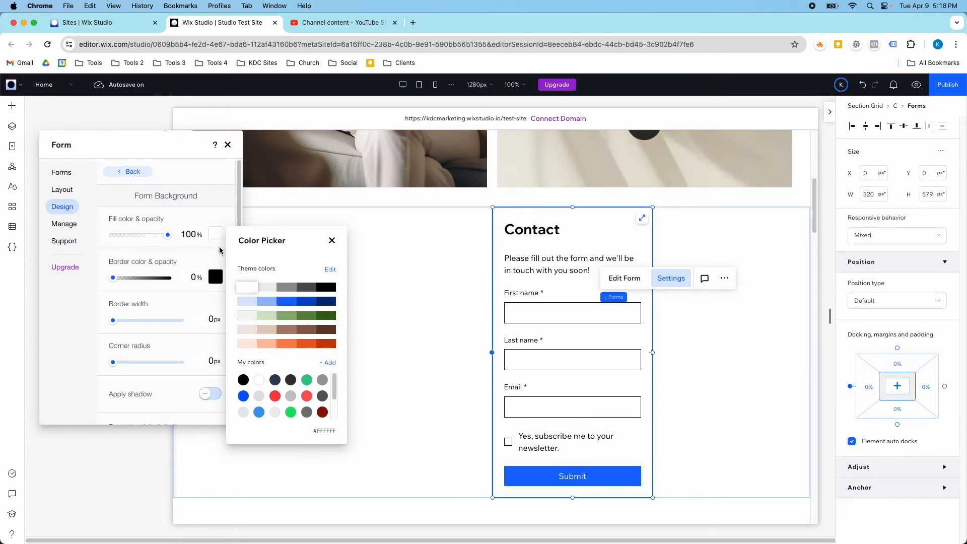
click(266, 301)
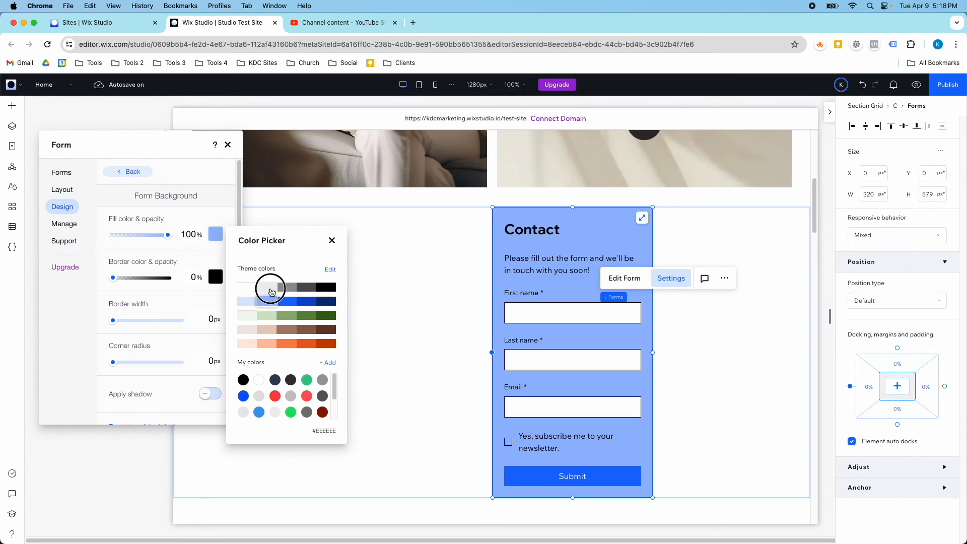
click(271, 292)
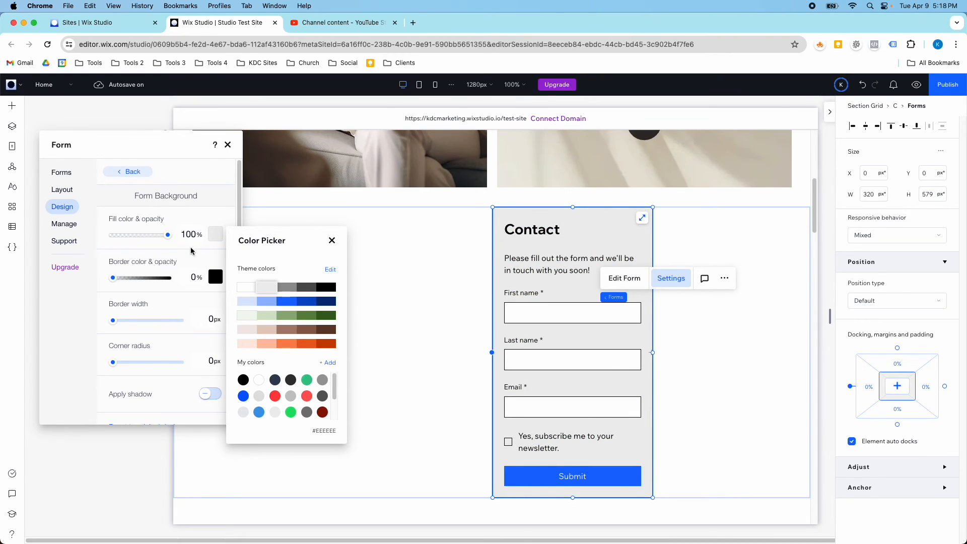
click(194, 304)
Confirm Contact Form is the linked form and close the form settings.
scroll(187, 317, down, 1)
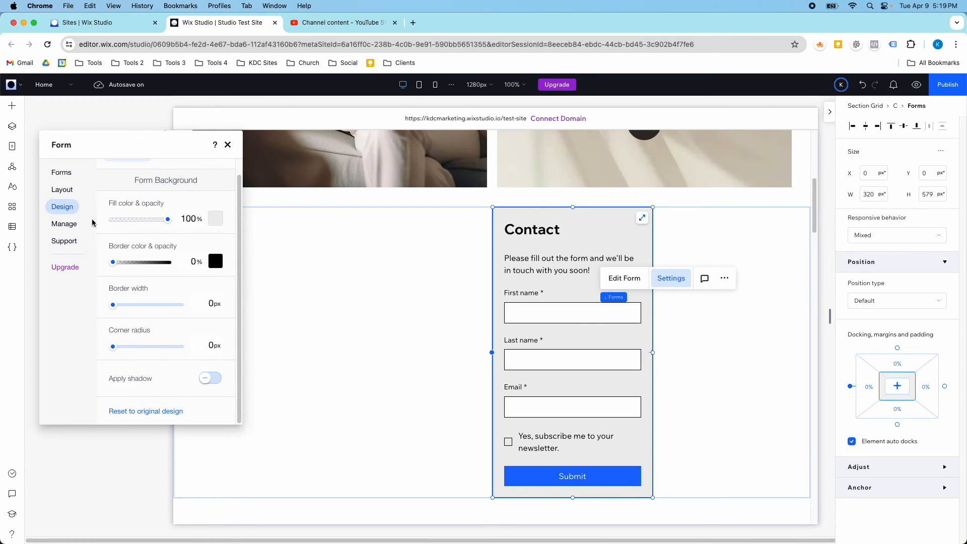
click(63, 190)
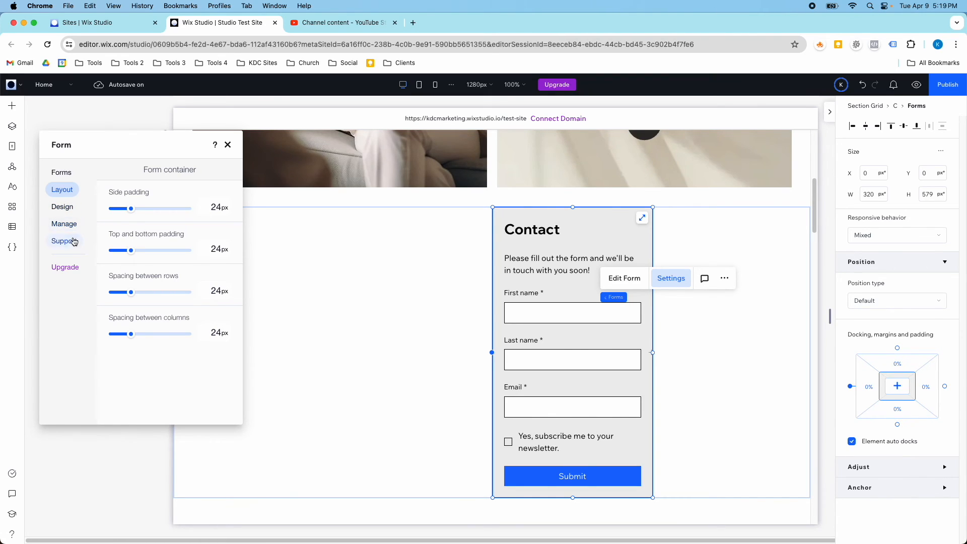
click(71, 180)
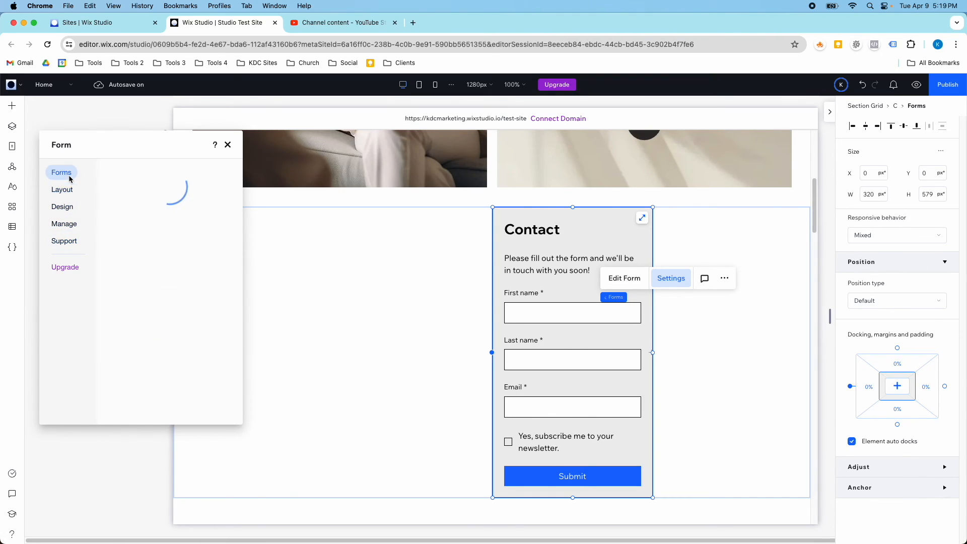
click(227, 144)
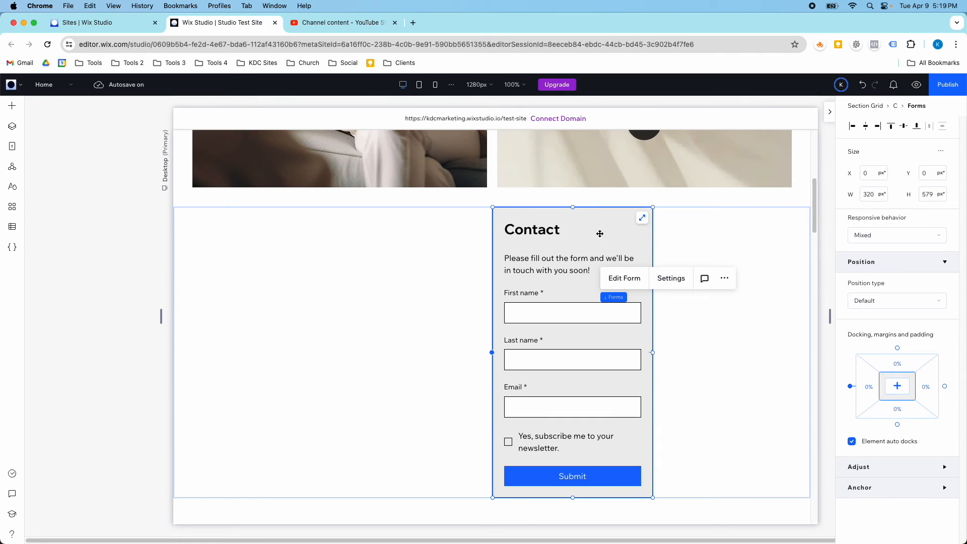
Set the top margin of the form's cell to 3.
click(625, 226)
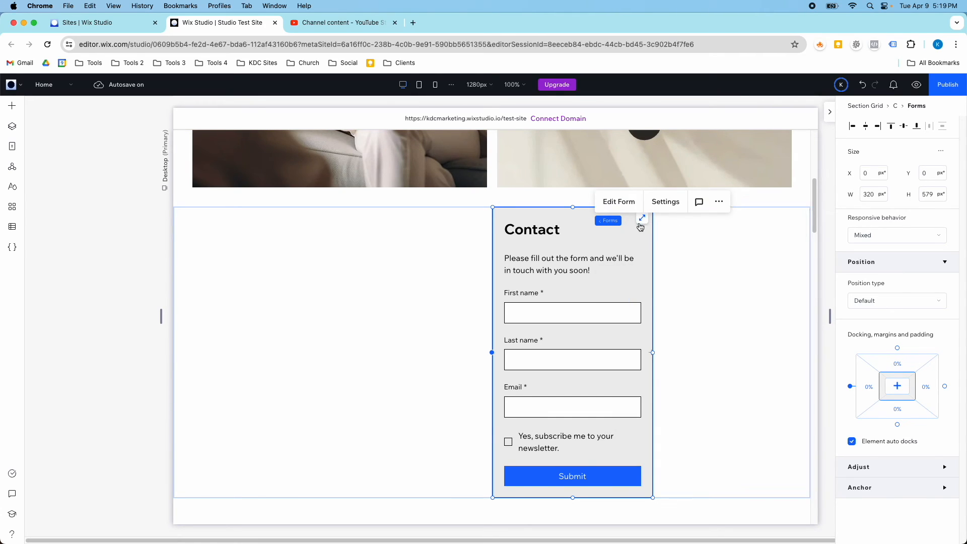
click(683, 236)
scroll(901, 403, down, 5)
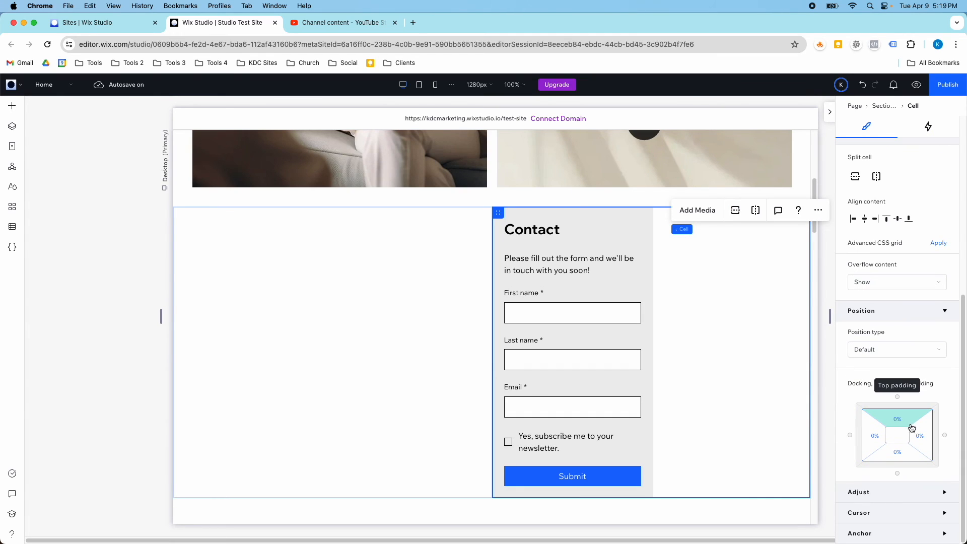
click(901, 429)
text(3)
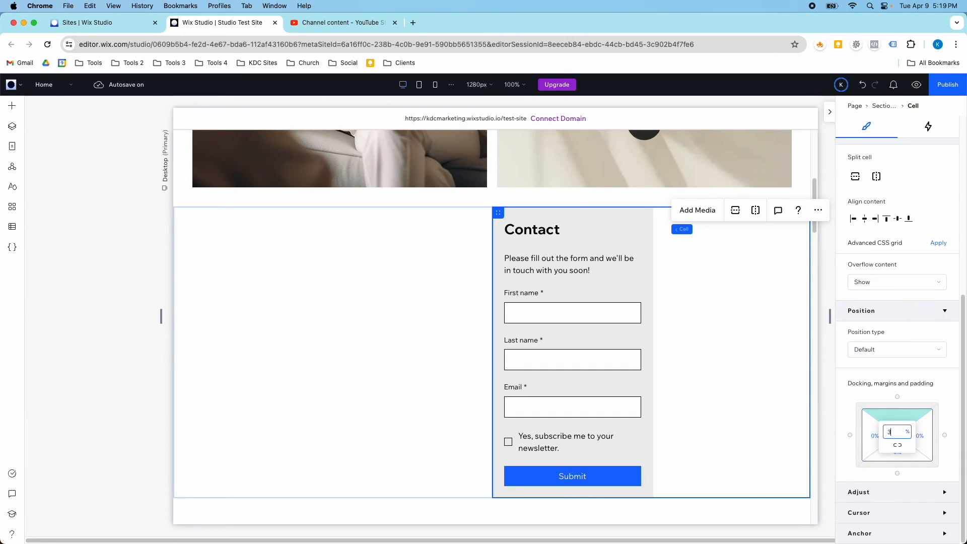
click(637, 257)
Stretch the Contact form to fill its cell at 595 × 531 px and show Quick Add elements.
scroll(695, 294, up, 6)
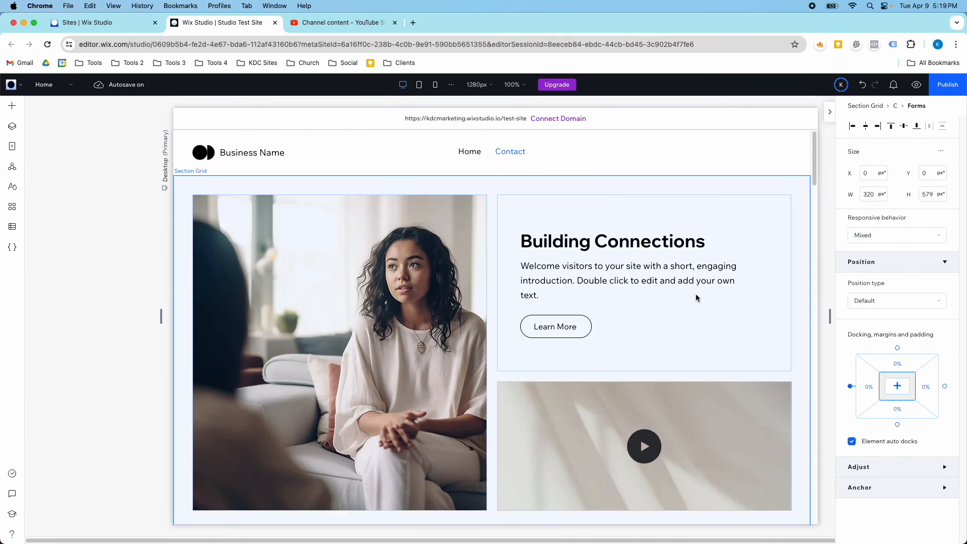
scroll(696, 296, down, 4)
click(695, 384)
click(630, 355)
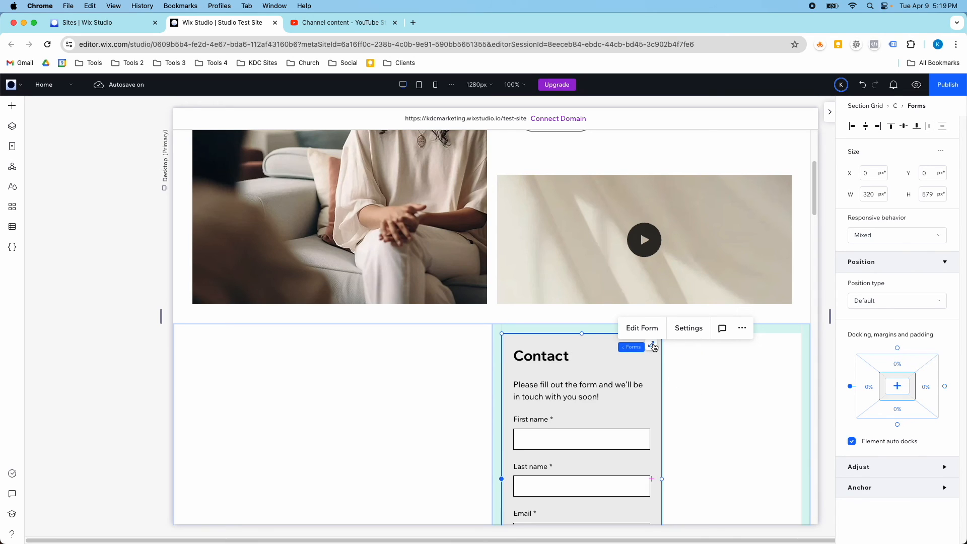
click(651, 344)
scroll(571, 227, down, 4)
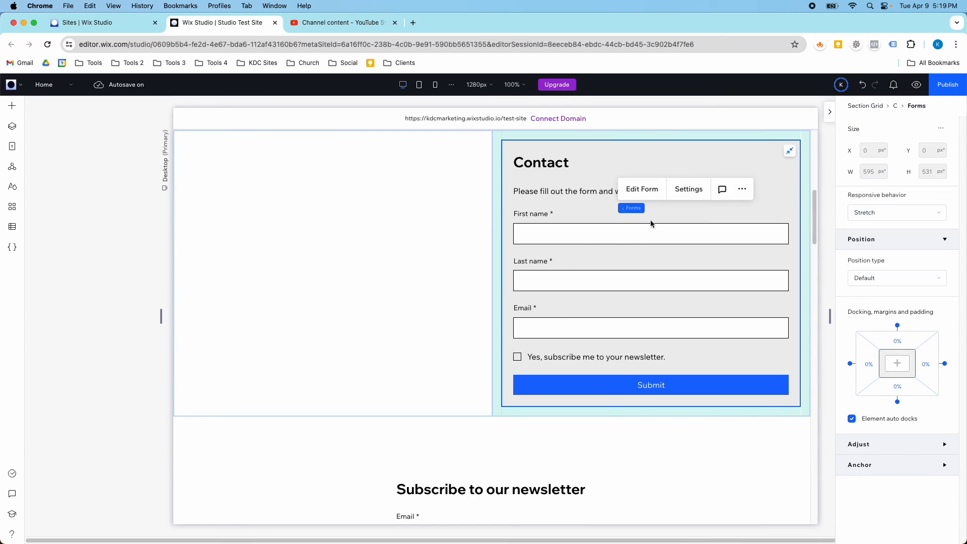
scroll(594, 270, up, 1)
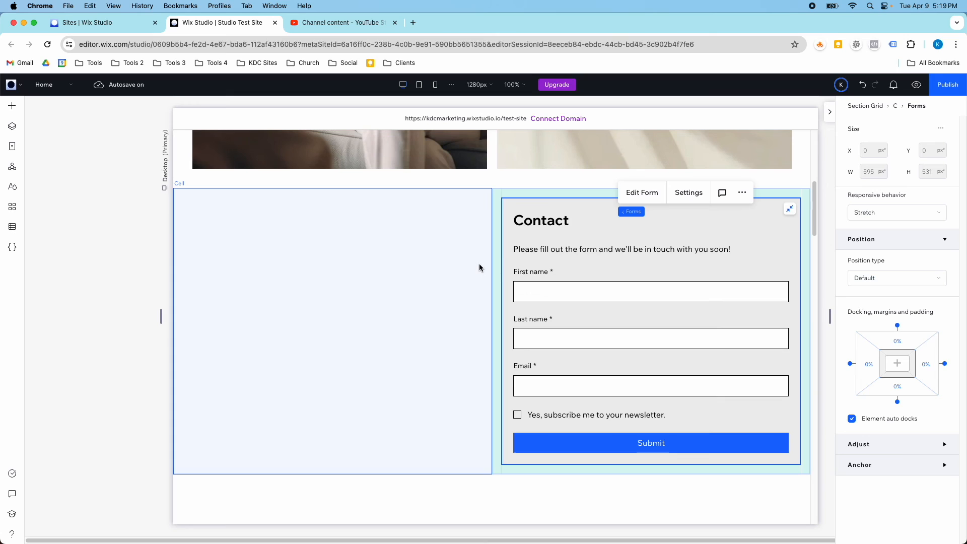
click(12, 105)
click(57, 114)
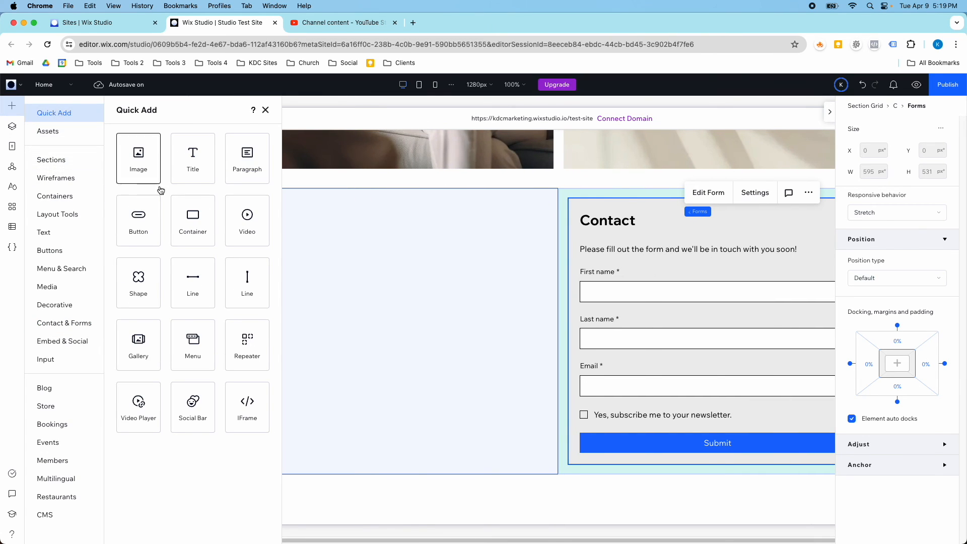
Drop an image into the empty left cell and stretch the desert dunes to fill it.
drag(142, 166, 352, 300)
click(412, 260)
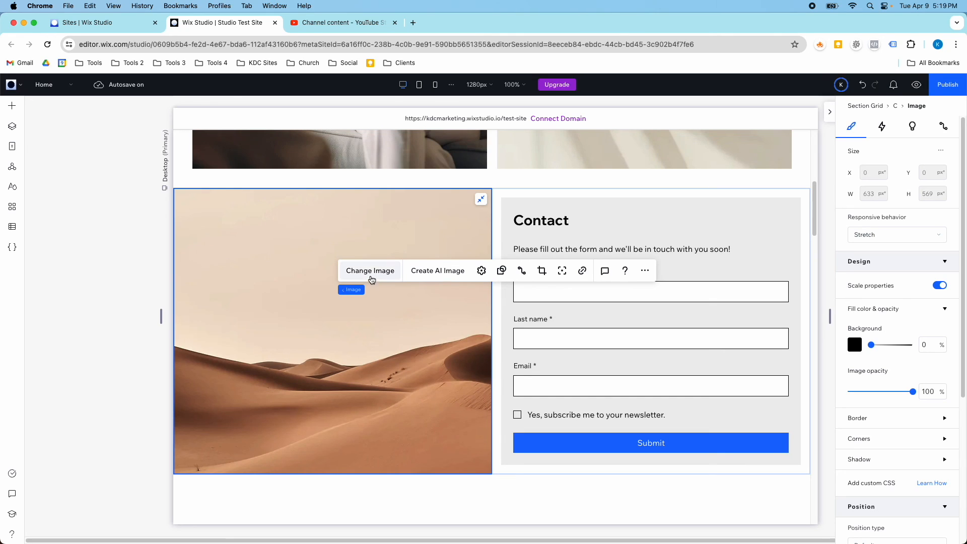
scroll(675, 320, down, 3)
scroll(680, 366, up, 3)
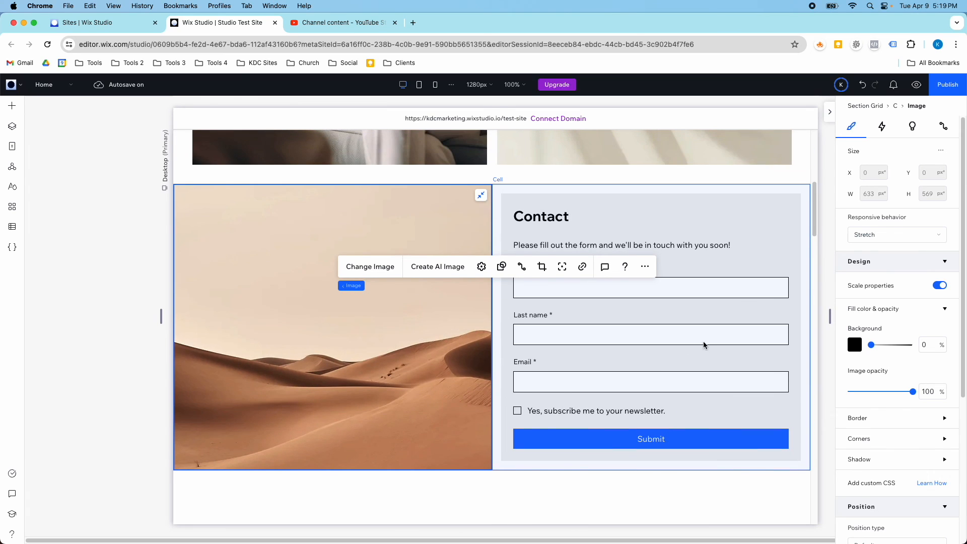
click(697, 244)
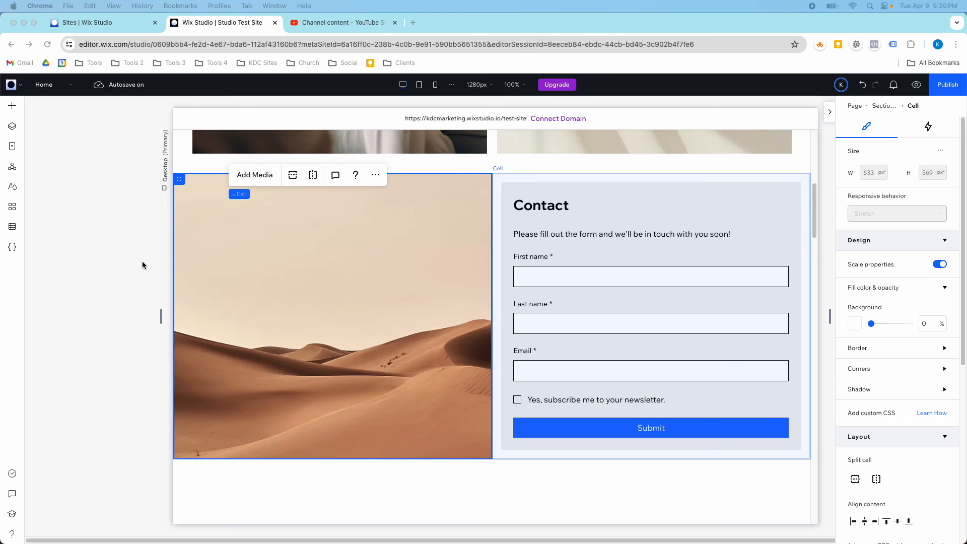
click(12, 128)
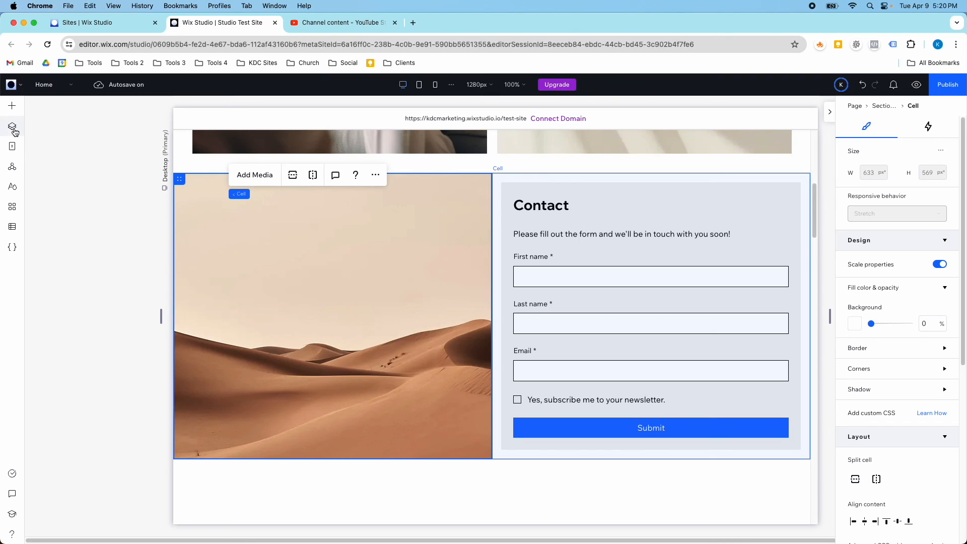
Set the Section Grid's horizontal and vertical gaps to 24 px.
click(13, 130)
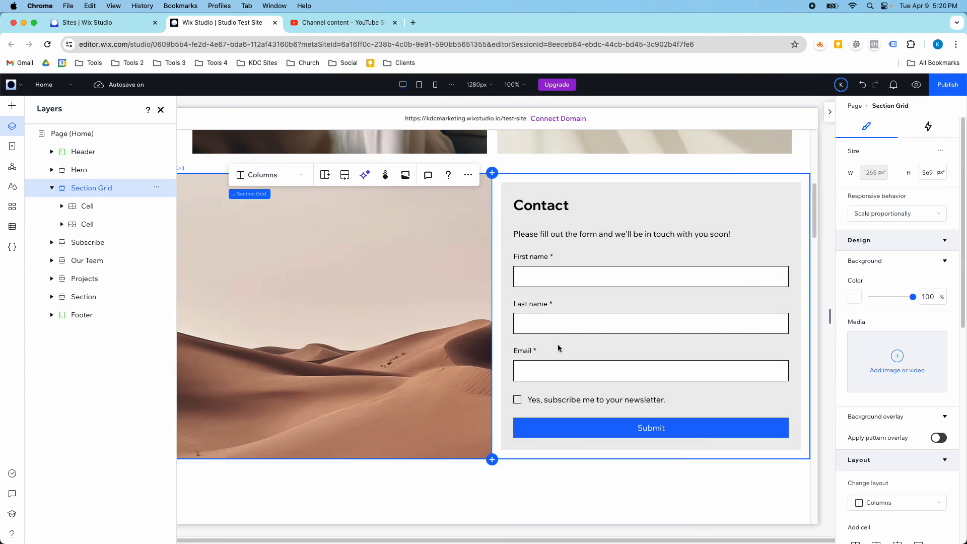
scroll(883, 431, down, 3)
scroll(883, 431, down, 2)
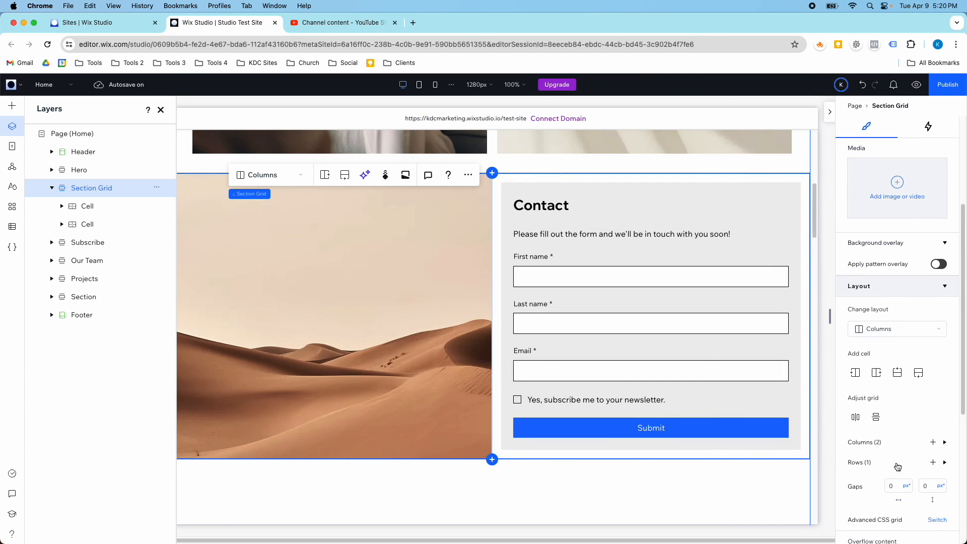
click(897, 485)
text(24)
key(Tab)
text(24)
key(Return)
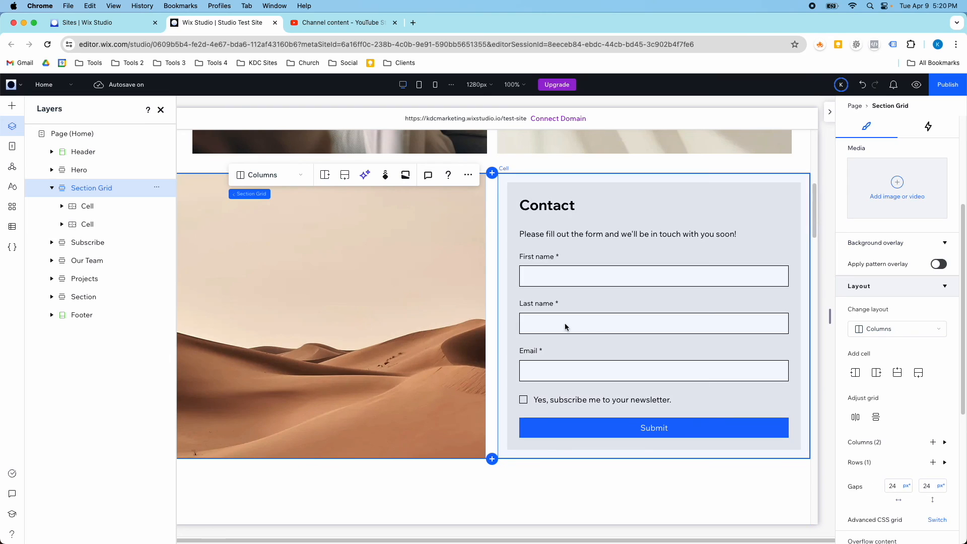
click(161, 110)
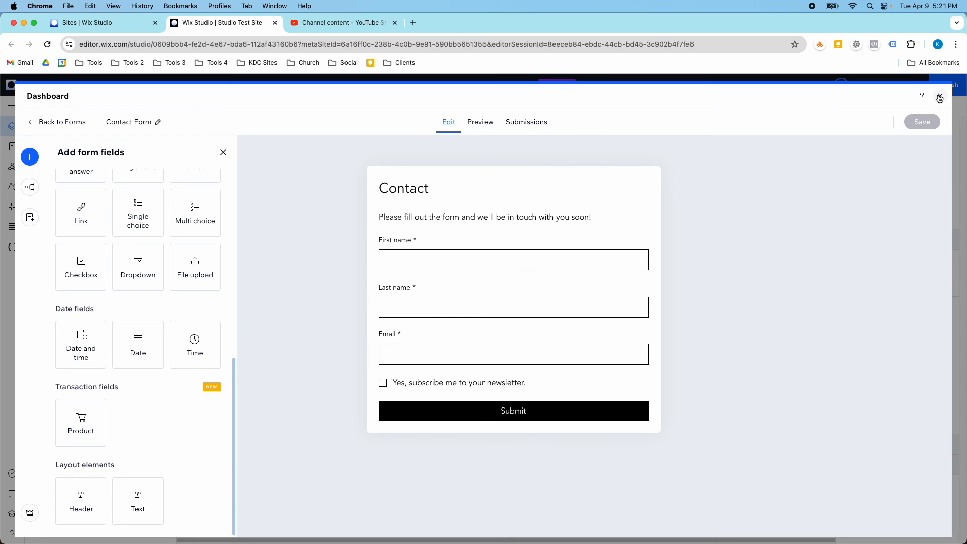
click(940, 97)
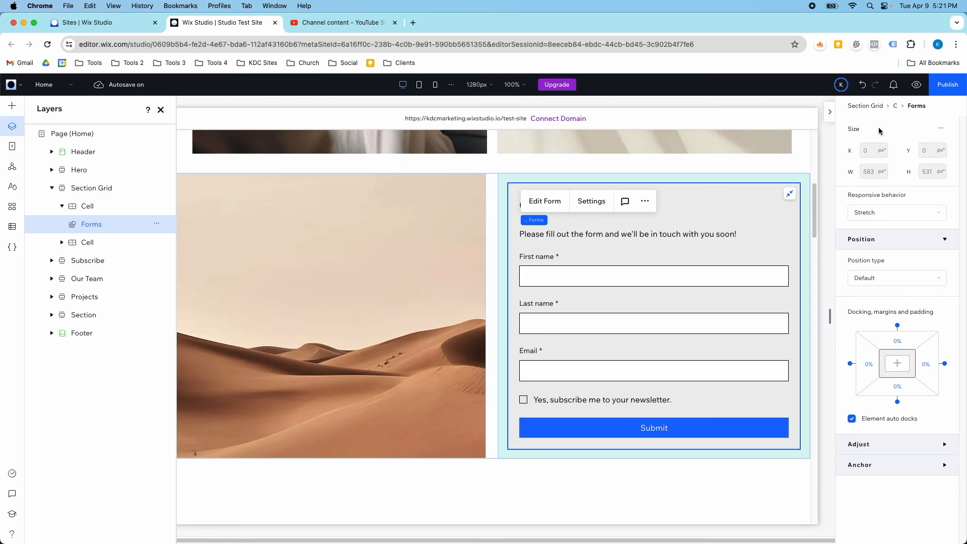